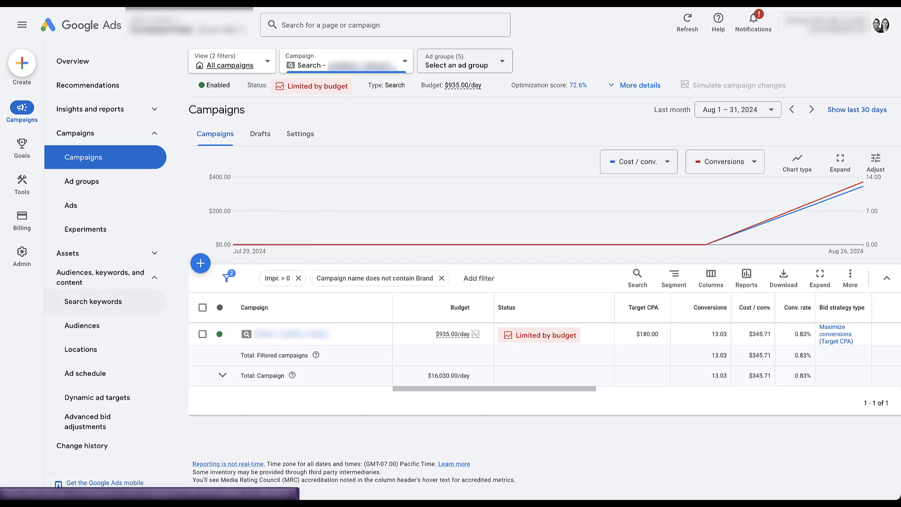
{"action": "left_click", "coordinate": [93, 301]}
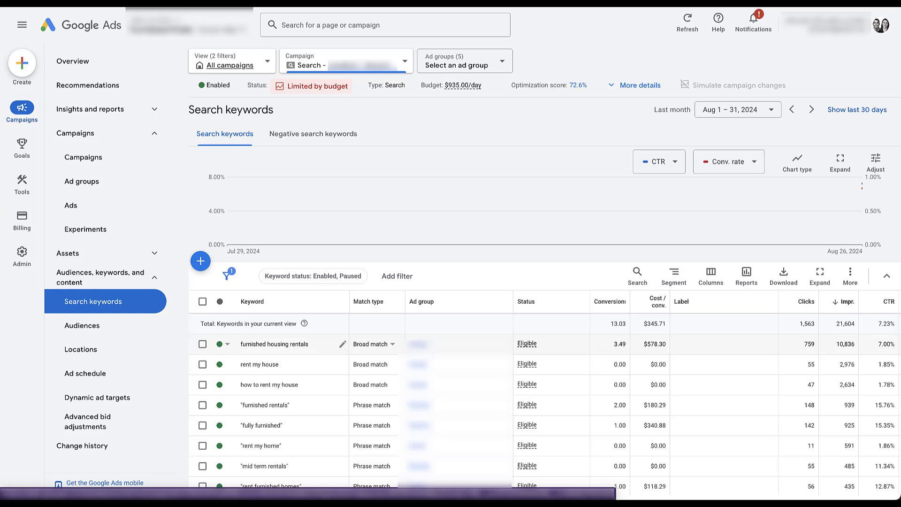
{"action": "scroll", "coordinate": [544, 329], "scroll_direction": "down", "scroll_amount": 3}
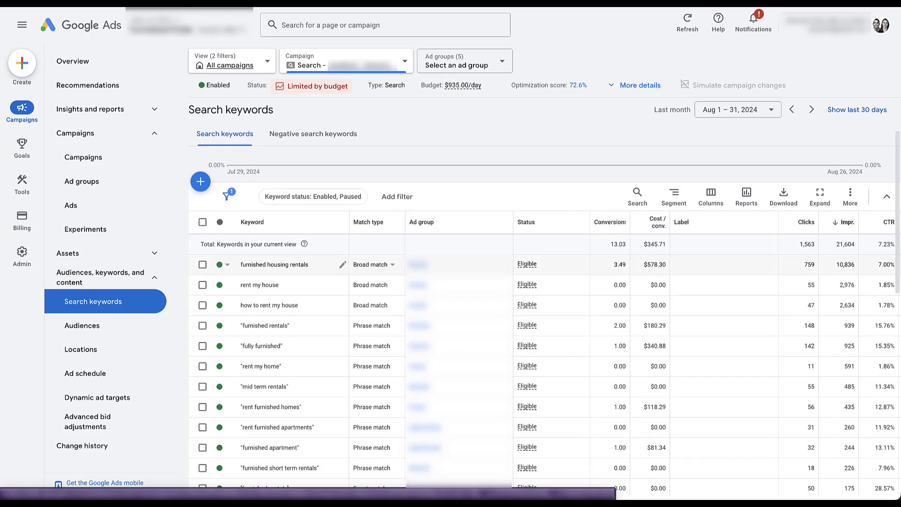
{"action": "scroll", "coordinate": [544, 305], "scroll_direction": "down", "scroll_amount": 1}
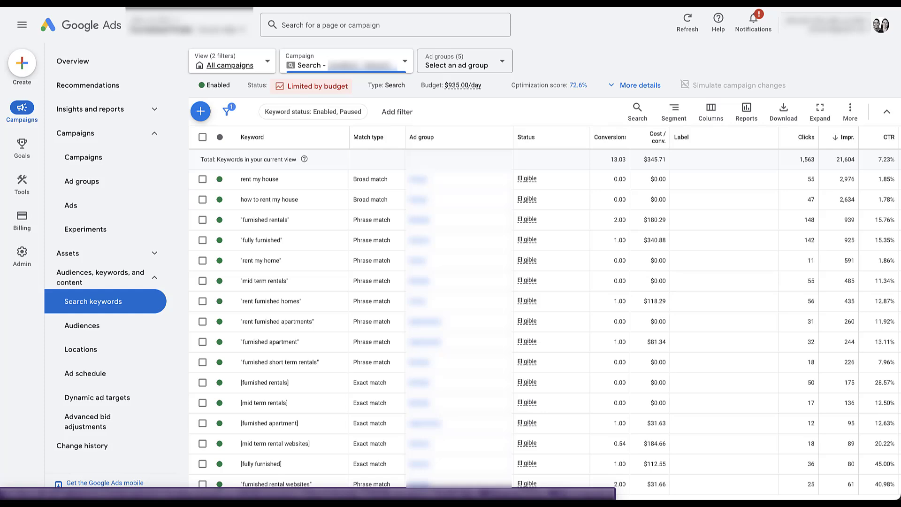
{"action": "scroll", "coordinate": [544, 328], "scroll_direction": "down", "scroll_amount": 3}
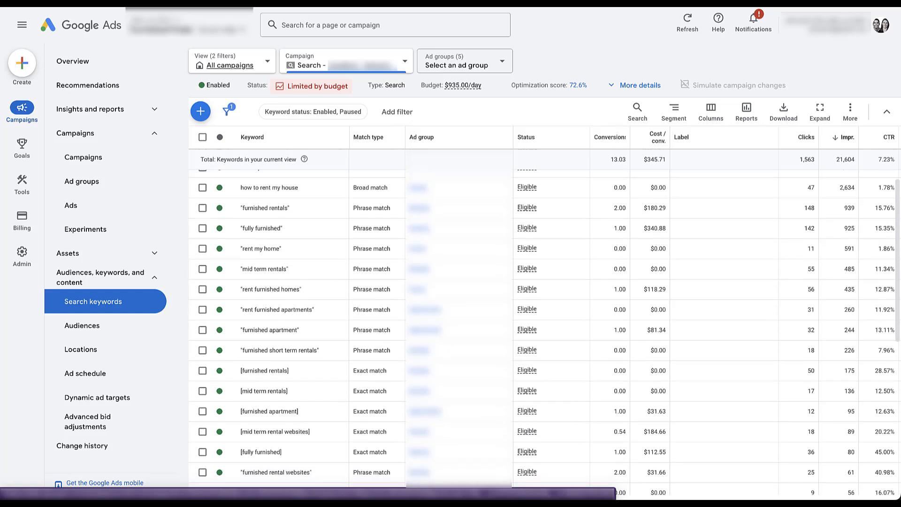
{"action": "scroll", "coordinate": [544, 329], "scroll_direction": "down", "scroll_amount": 1}
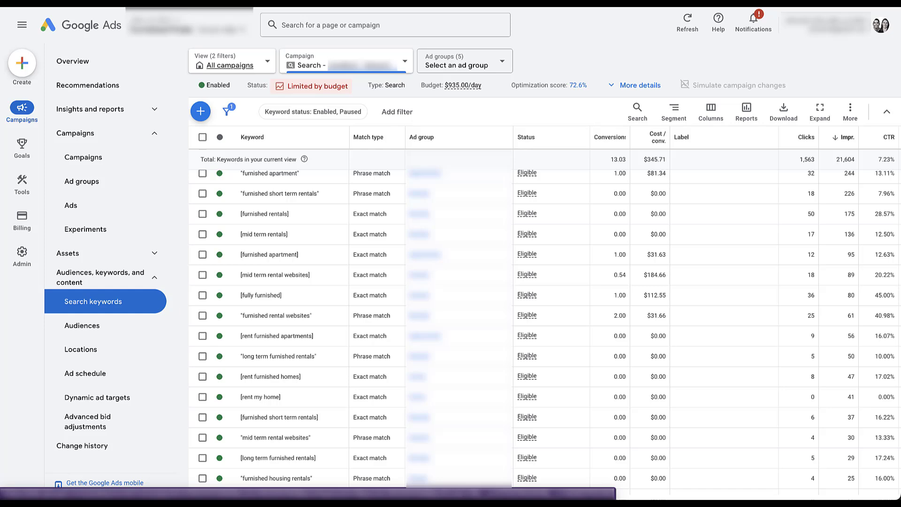
{"action": "scroll", "coordinate": [545, 328], "scroll_direction": "up", "scroll_amount": 3}
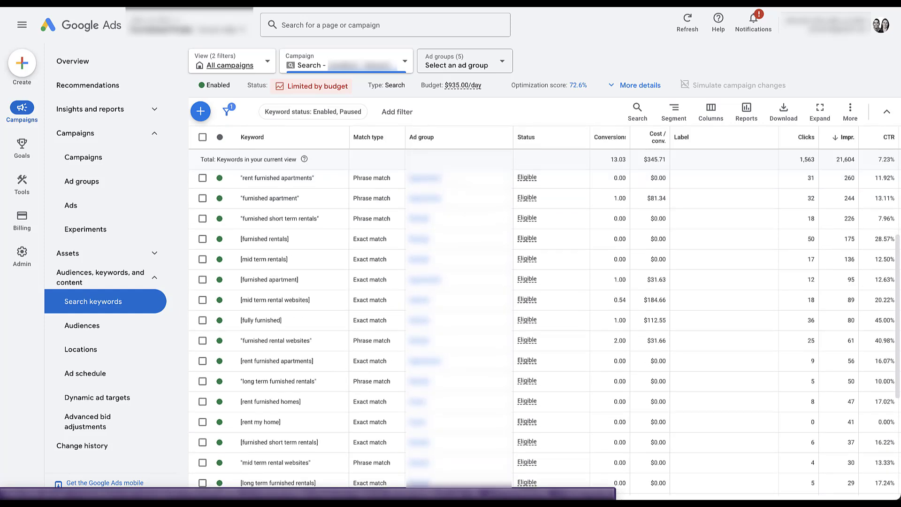
{"action": "scroll", "coordinate": [544, 328], "scroll_direction": "up", "scroll_amount": 2}
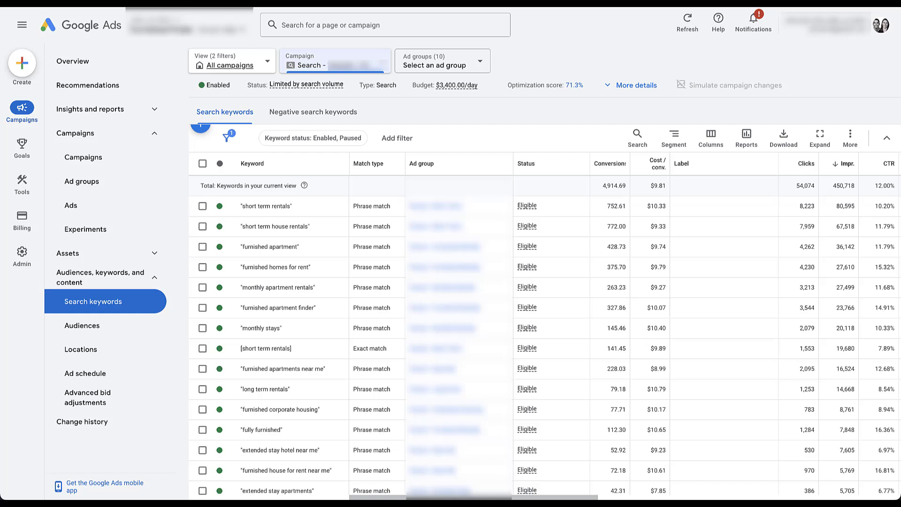
Get Keyword Planner keyword ideas from the business website's pasted URL.
{"action": "left_click", "coordinate": [22, 184]}
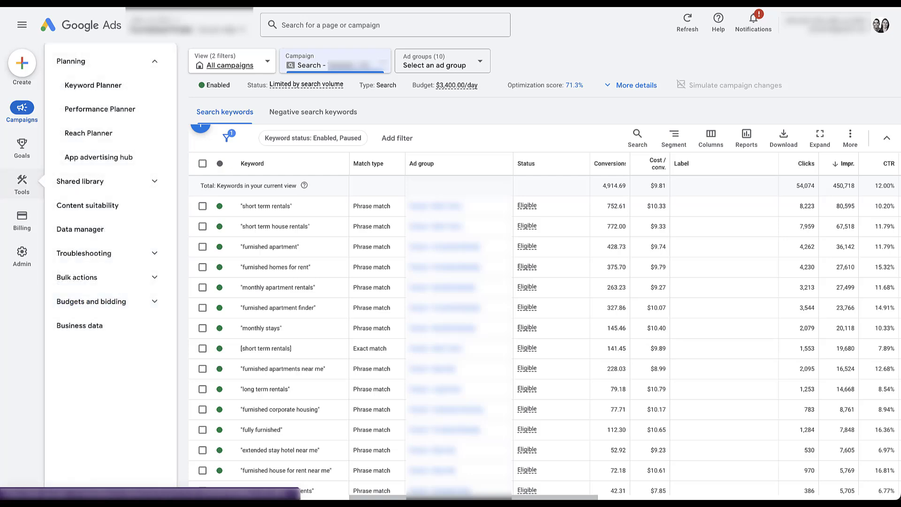
{"action": "left_click", "coordinate": [93, 85]}
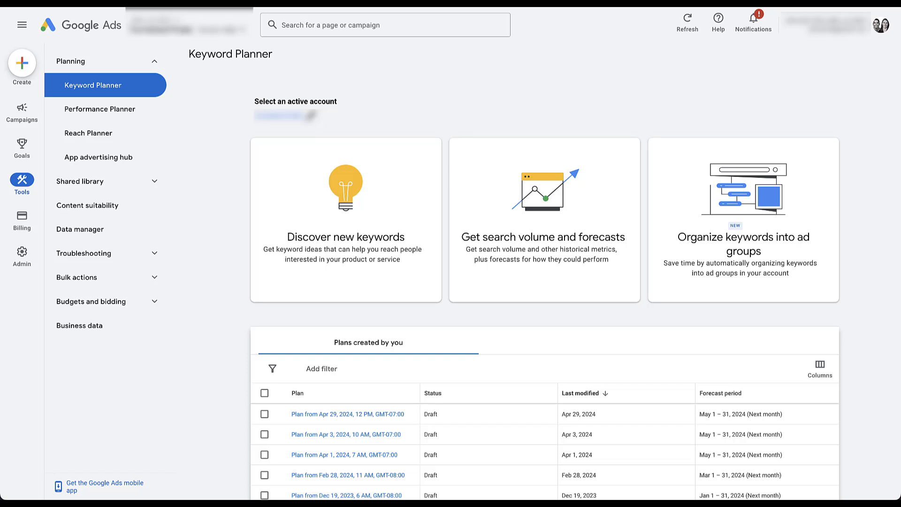
{"action": "left_click", "coordinate": [346, 226]}
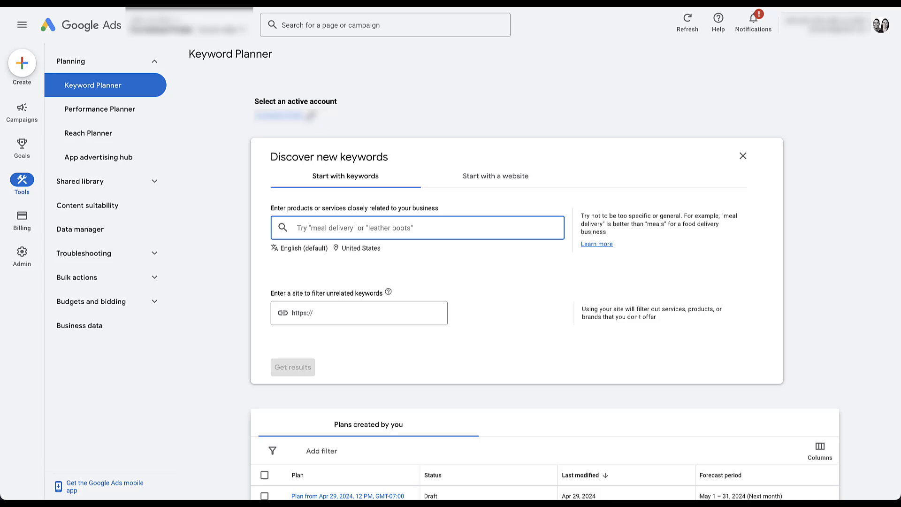
{"action": "left_click", "coordinate": [495, 176]}
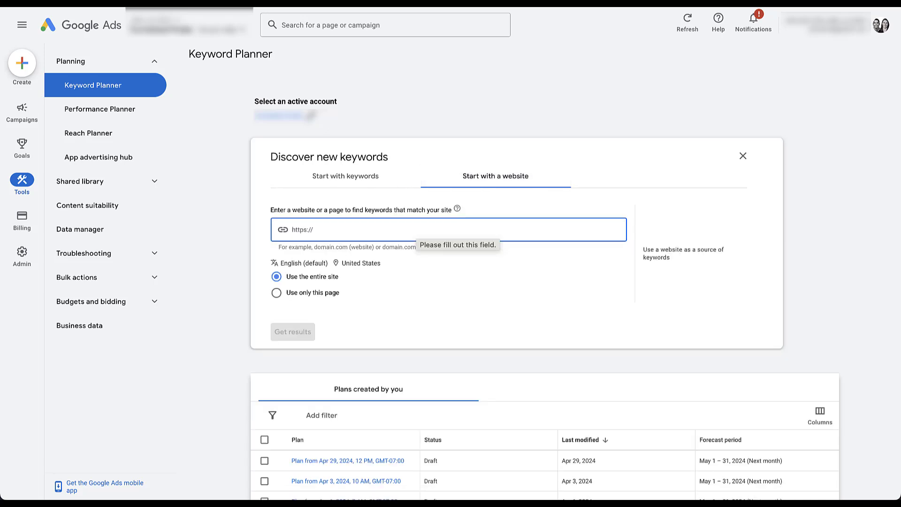
{"action": "key", "text": "ctrl+v"}
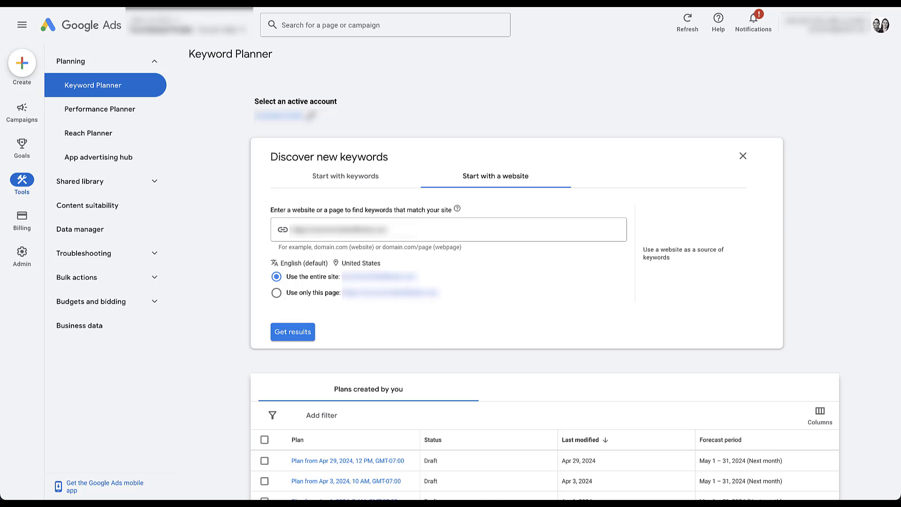
{"action": "key", "text": "Return"}
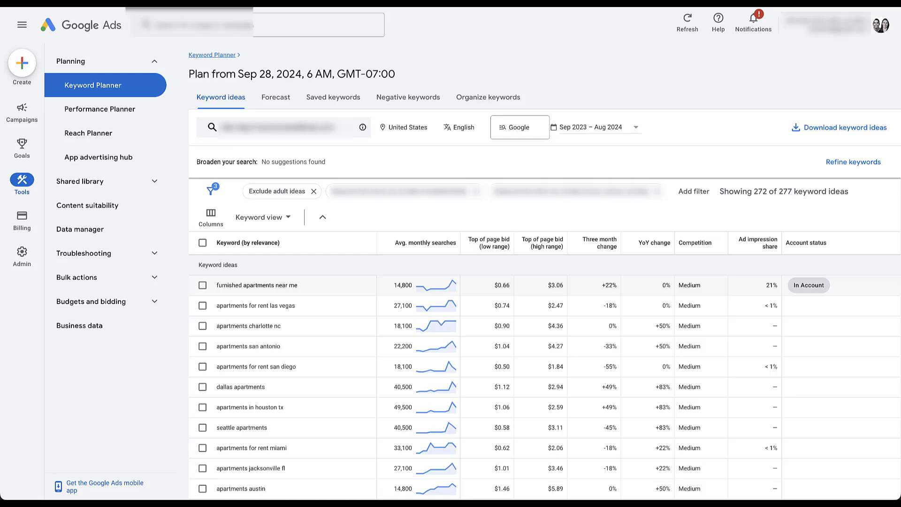
Scroll through the first rows of the keyword ideas table.
{"action": "scroll", "coordinate": [544, 366], "scroll_direction": "down", "scroll_amount": 3}
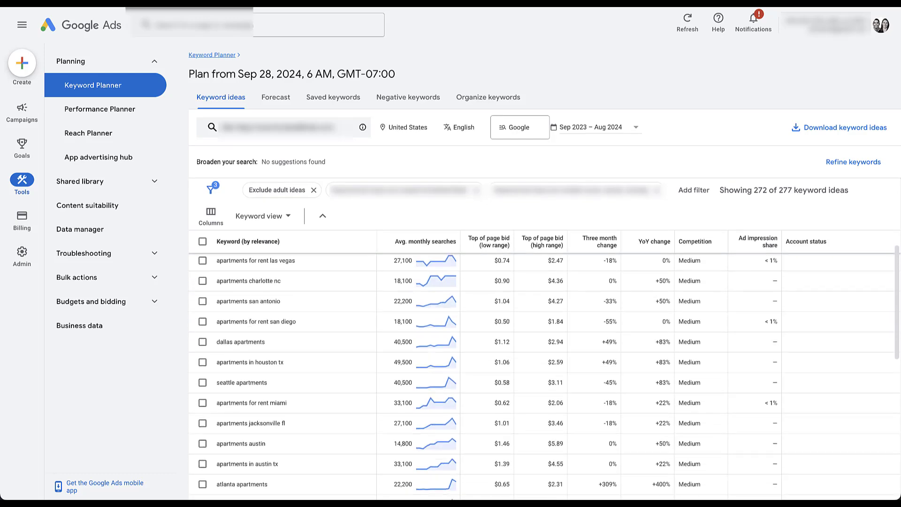
{"action": "scroll", "coordinate": [544, 376], "scroll_direction": "down", "scroll_amount": 4}
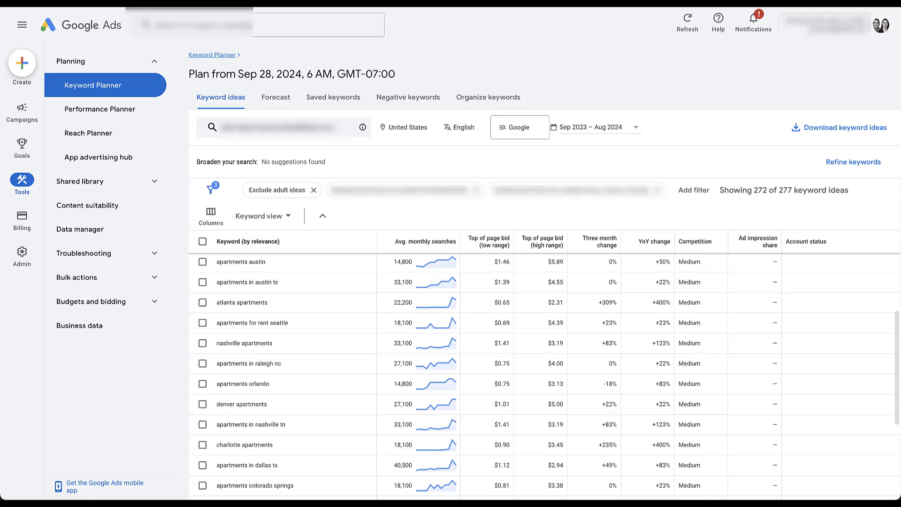
{"action": "scroll", "coordinate": [544, 366], "scroll_direction": "down", "scroll_amount": 3}
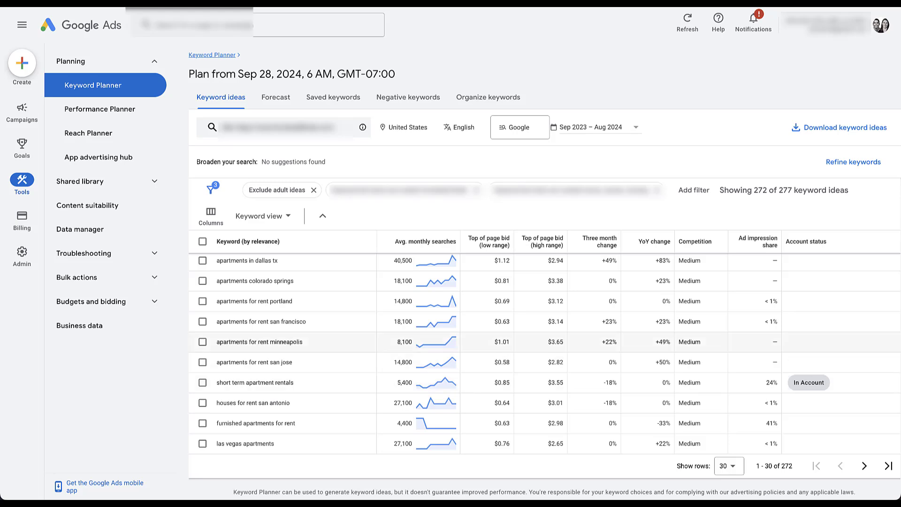
{"action": "scroll", "coordinate": [544, 375], "scroll_direction": "up", "scroll_amount": 2}
{"action": "scroll", "coordinate": [544, 375], "scroll_direction": "up", "scroll_amount": 3}
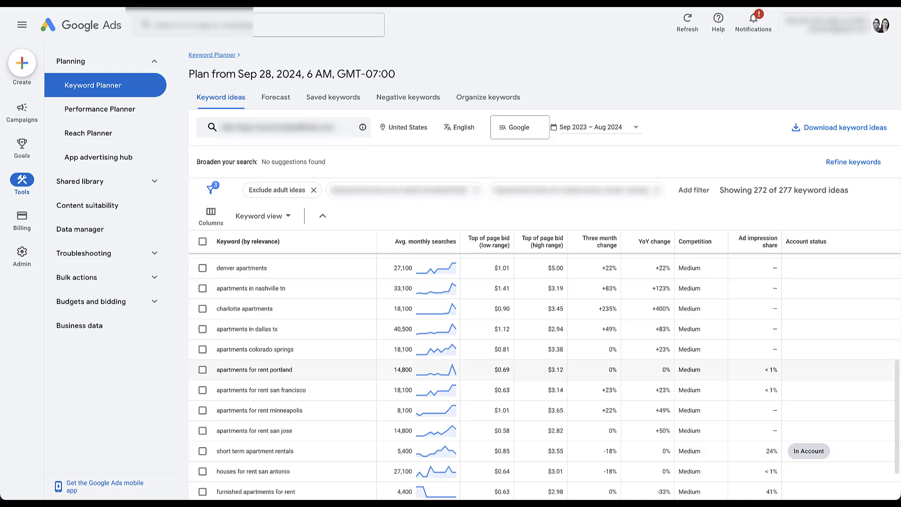
{"action": "scroll", "coordinate": [544, 375], "scroll_direction": "down", "scroll_amount": 5}
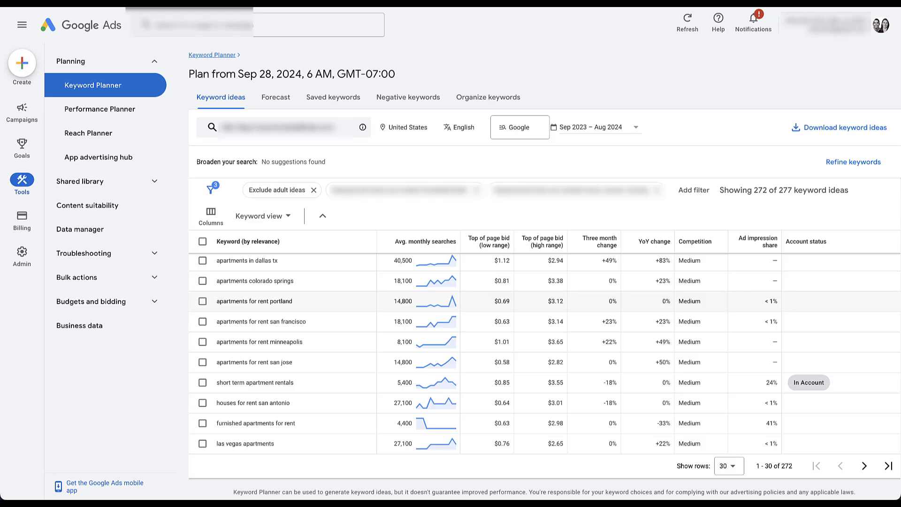
Show 100 keyword ideas per page and scroll to city searches like 'apartments in tampa fl'.
{"action": "left_click", "coordinate": [729, 465]}
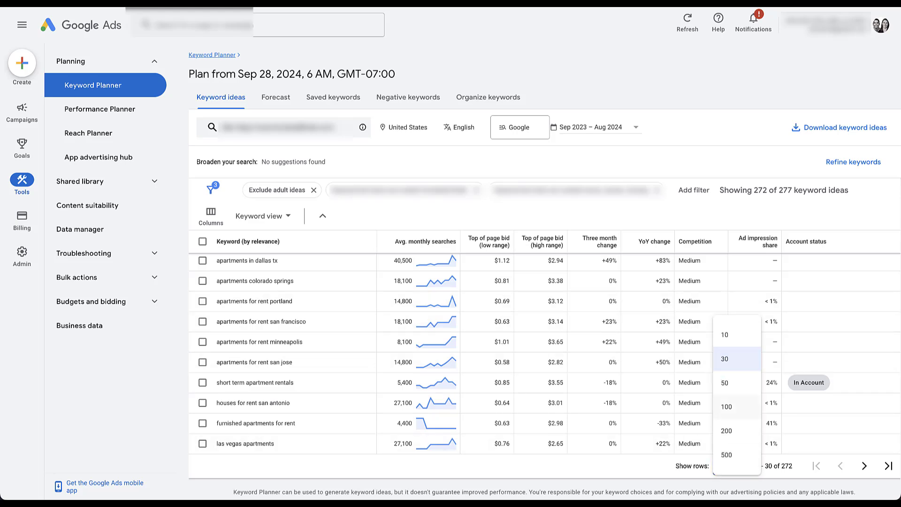
{"action": "left_click", "coordinate": [732, 406]}
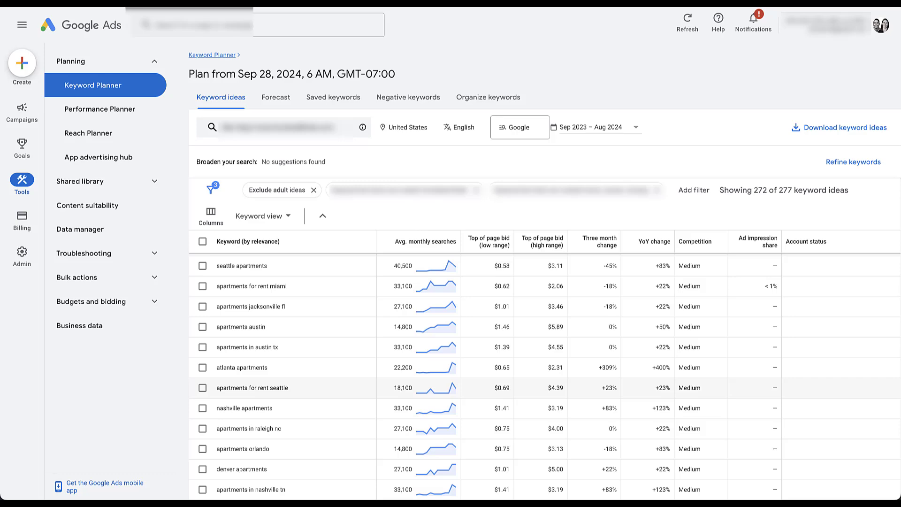
{"action": "scroll", "coordinate": [544, 375], "scroll_direction": "down", "scroll_amount": 5}
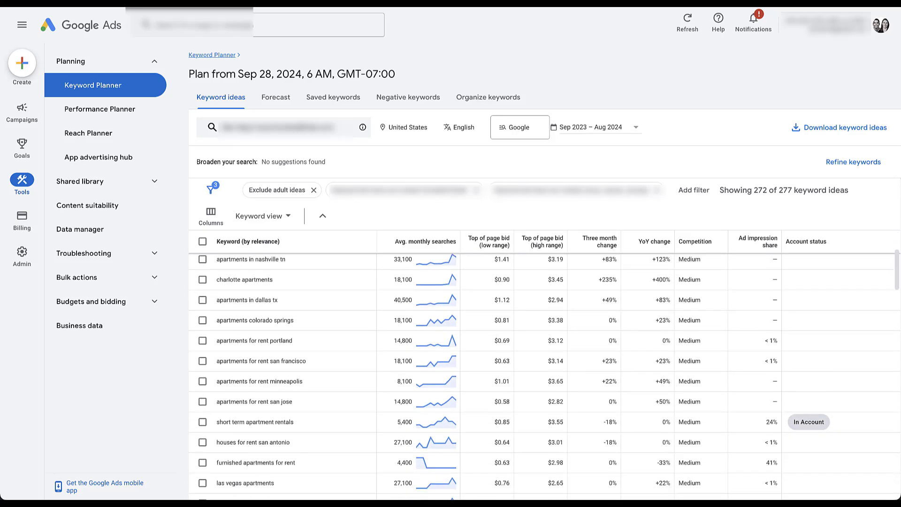
{"action": "scroll", "coordinate": [544, 375], "scroll_direction": "down", "scroll_amount": 4}
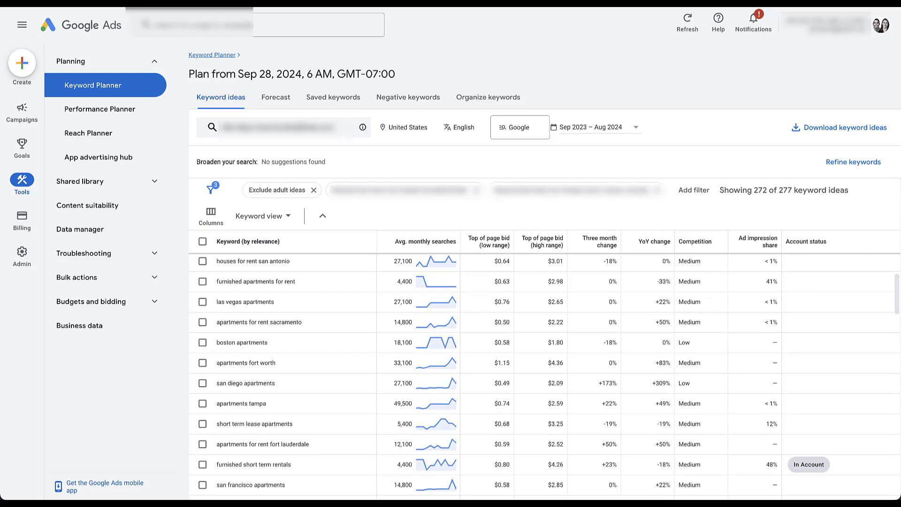
{"action": "scroll", "coordinate": [545, 376], "scroll_direction": "down", "scroll_amount": 3}
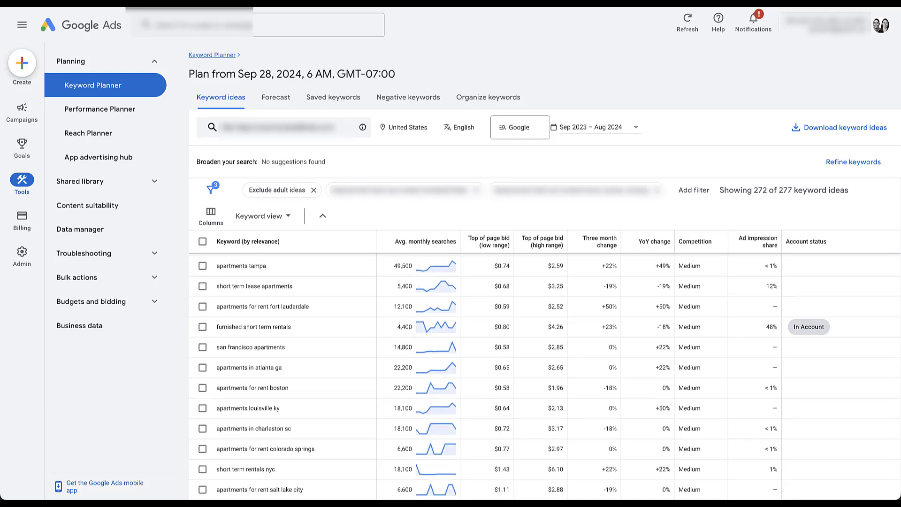
{"action": "scroll", "coordinate": [544, 375], "scroll_direction": "down", "scroll_amount": 4}
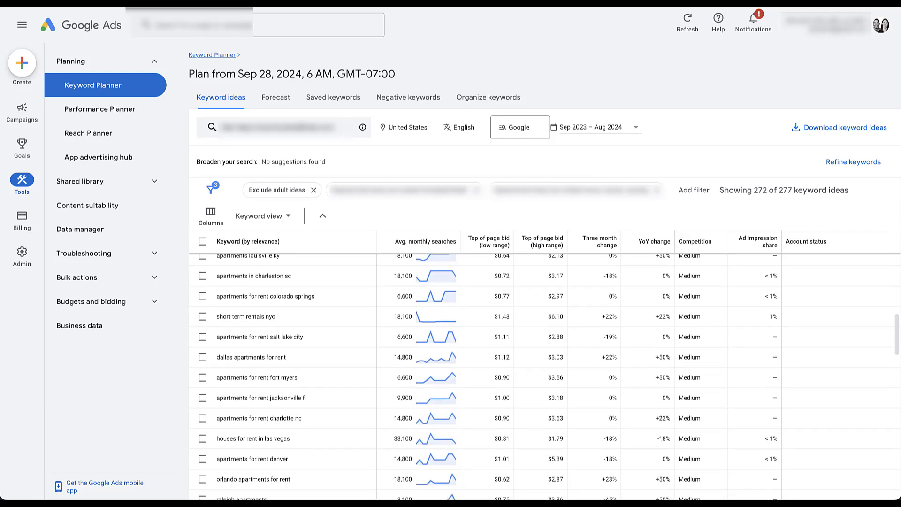
{"action": "scroll", "coordinate": [544, 375], "scroll_direction": "down", "scroll_amount": 4}
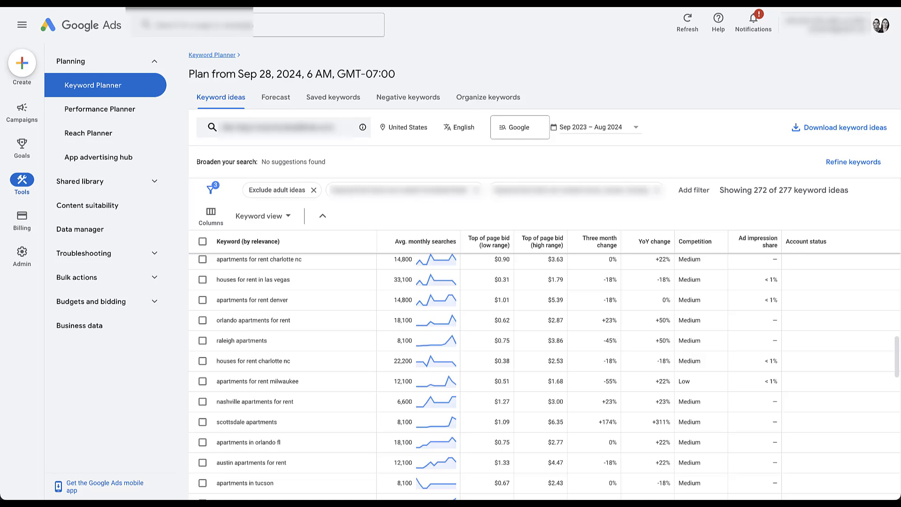
{"action": "scroll", "coordinate": [544, 376], "scroll_direction": "down", "scroll_amount": 4}
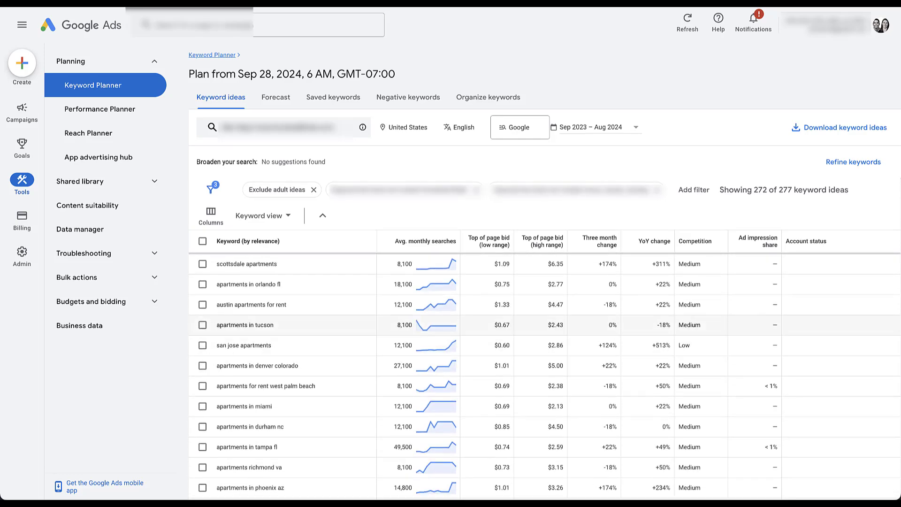
Tick apartments in tucson, west palm beach rentals, apartments in miami and durham nc, then scroll down.
{"action": "left_click", "coordinate": [203, 324]}
{"action": "left_click", "coordinate": [203, 361]}
{"action": "left_click", "coordinate": [202, 381]}
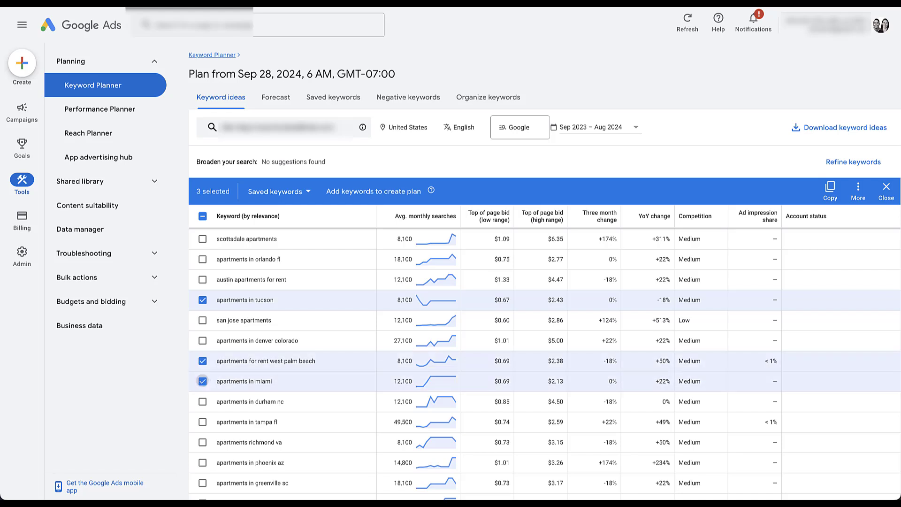
{"action": "left_click", "coordinate": [202, 401]}
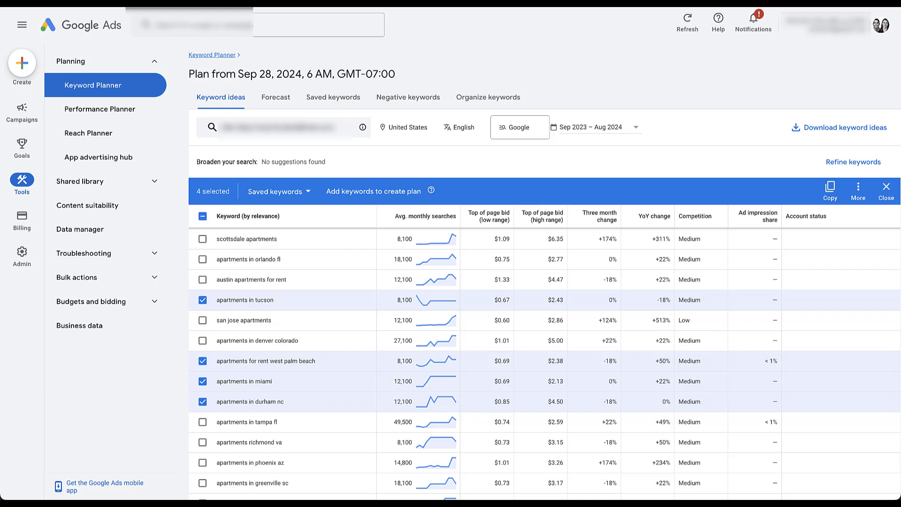
{"action": "scroll", "coordinate": [544, 361], "scroll_direction": "down", "scroll_amount": 5}
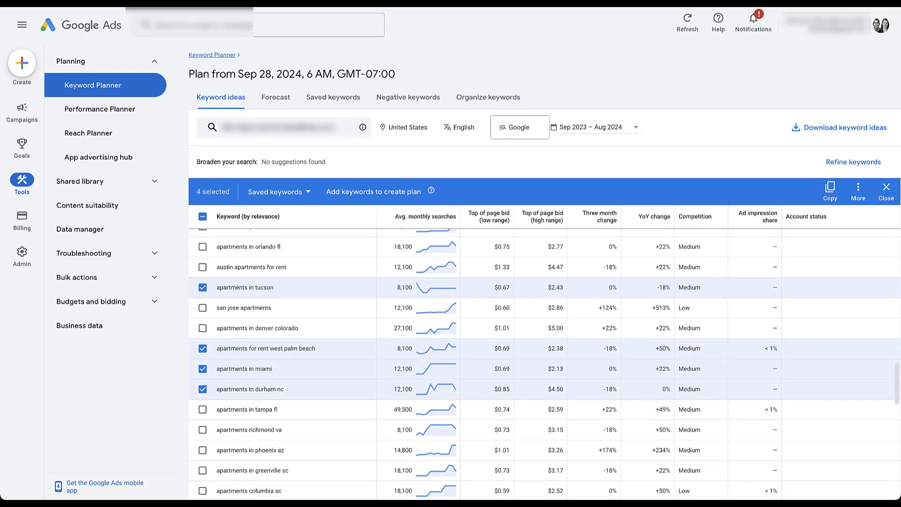
{"action": "scroll", "coordinate": [544, 363], "scroll_direction": "down", "scroll_amount": 4}
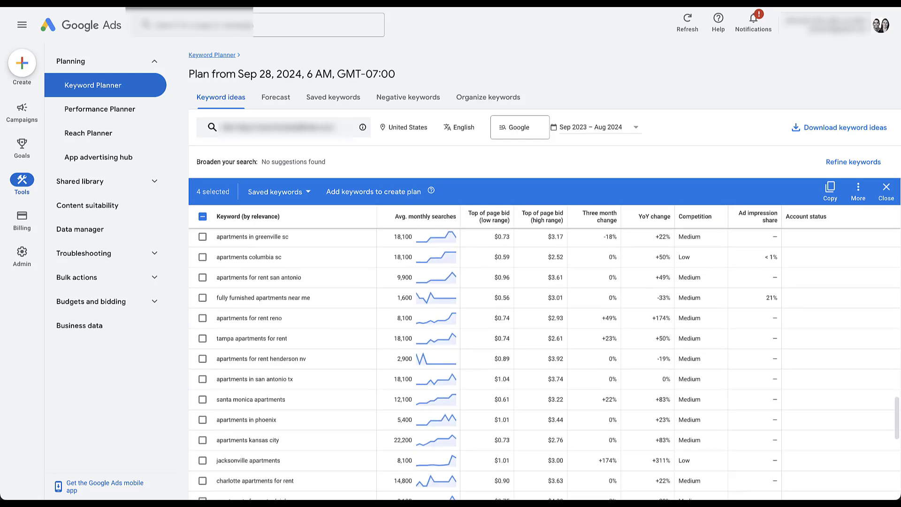
{"action": "scroll", "coordinate": [545, 363], "scroll_direction": "down", "scroll_amount": 4}
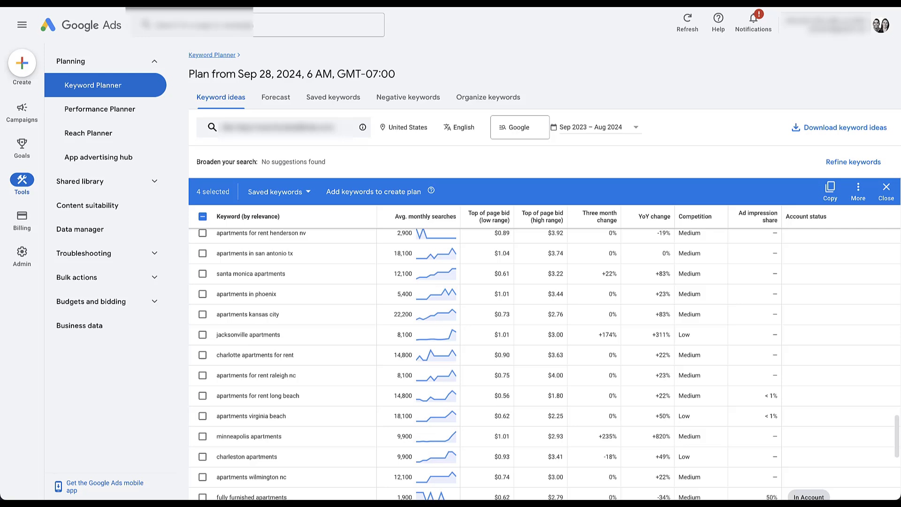
{"action": "scroll", "coordinate": [544, 363], "scroll_direction": "down", "scroll_amount": 2}
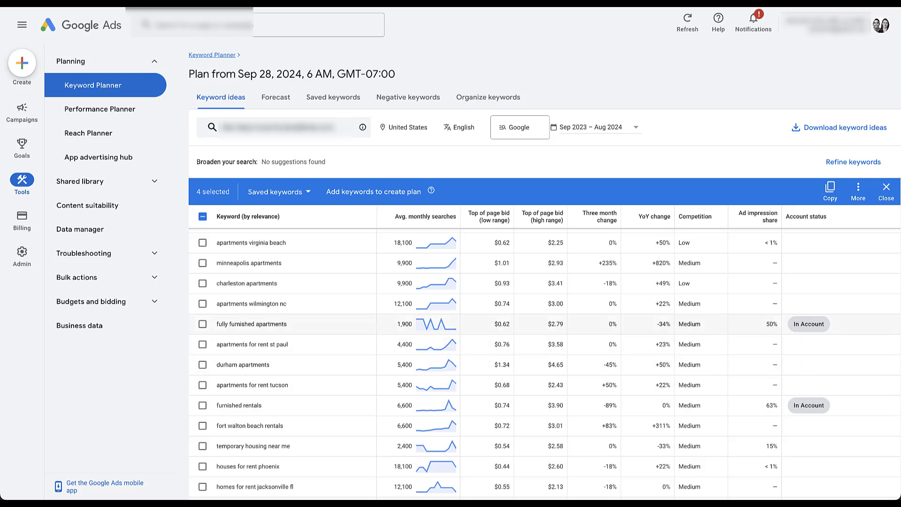
{"action": "scroll", "coordinate": [544, 364], "scroll_direction": "down", "scroll_amount": 2}
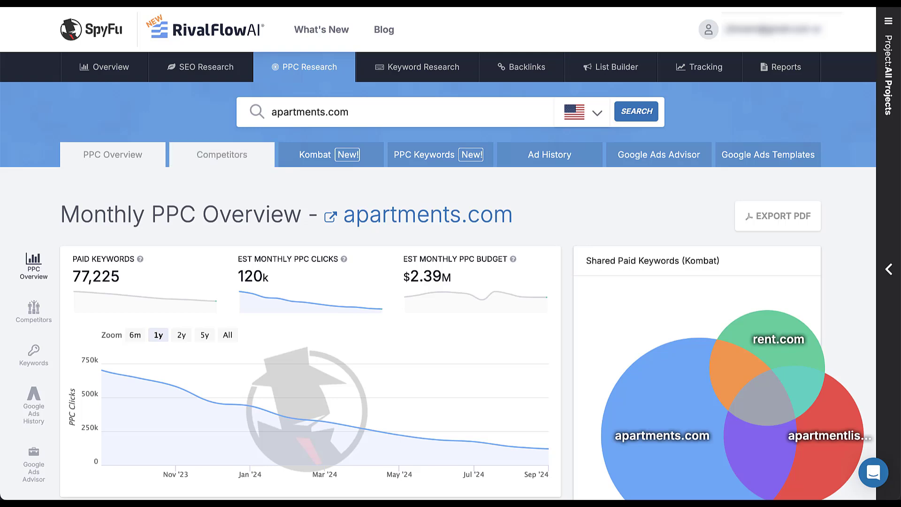
Inspect the Kombat Venn diagram regions and list the 2,333 Consider Buying competitor keywords.
{"action": "left_click", "coordinate": [328, 154]}
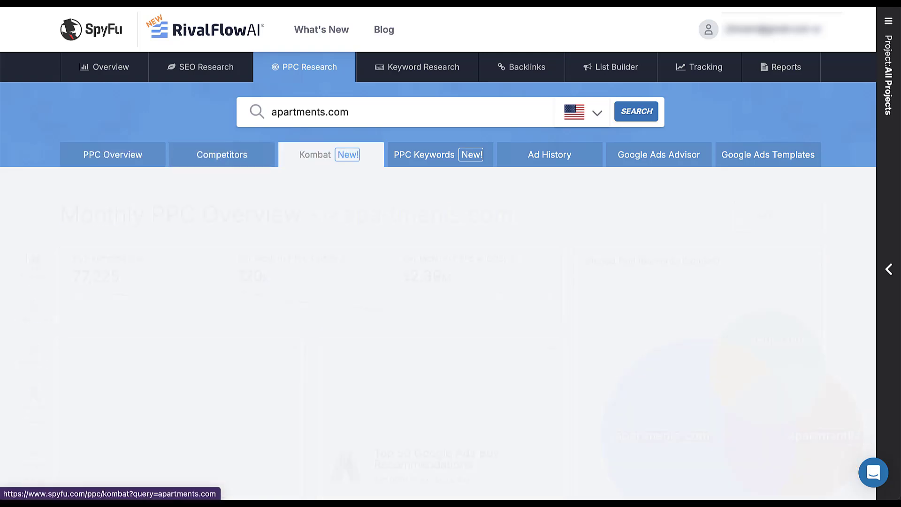
{"action": "scroll", "coordinate": [450, 281], "scroll_direction": "down", "scroll_amount": 4}
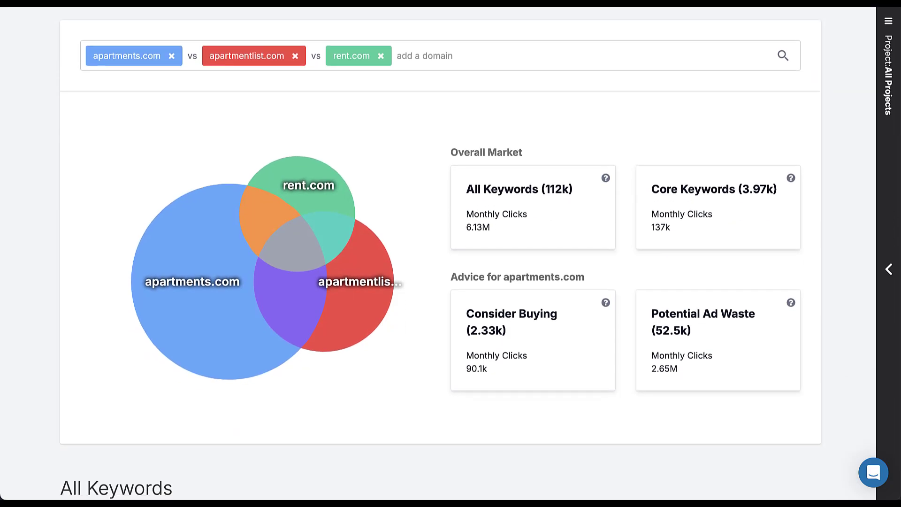
{"action": "mouse_move", "coordinate": [164, 256]}
{"action": "mouse_move", "coordinate": [181, 295]}
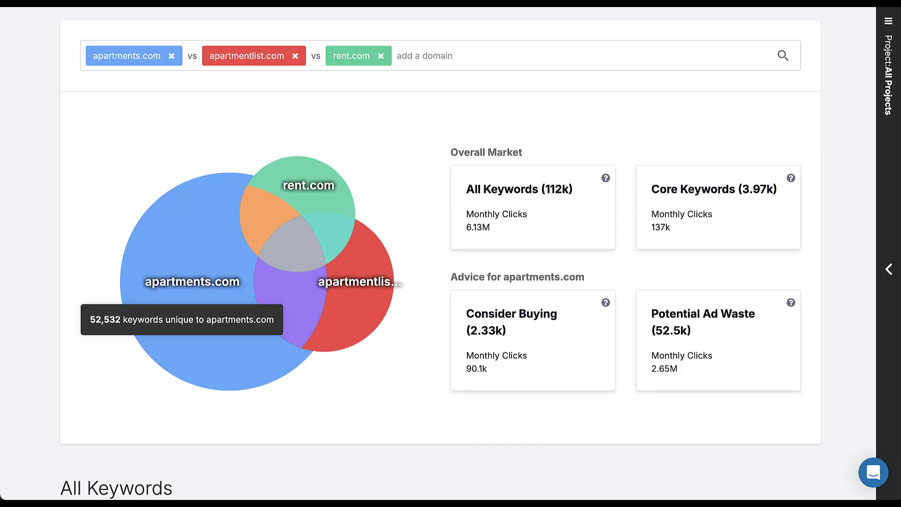
{"action": "mouse_move", "coordinate": [296, 304]}
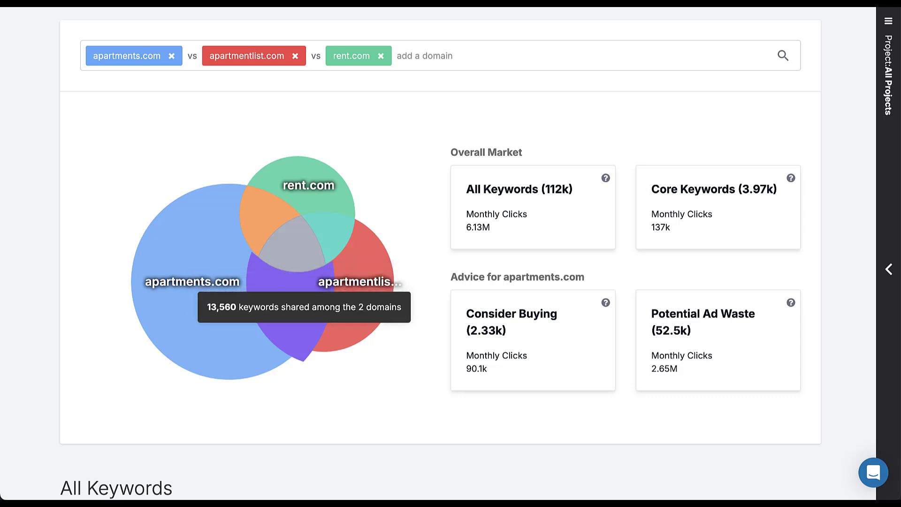
{"action": "mouse_move", "coordinate": [336, 325]}
{"action": "mouse_move", "coordinate": [300, 328]}
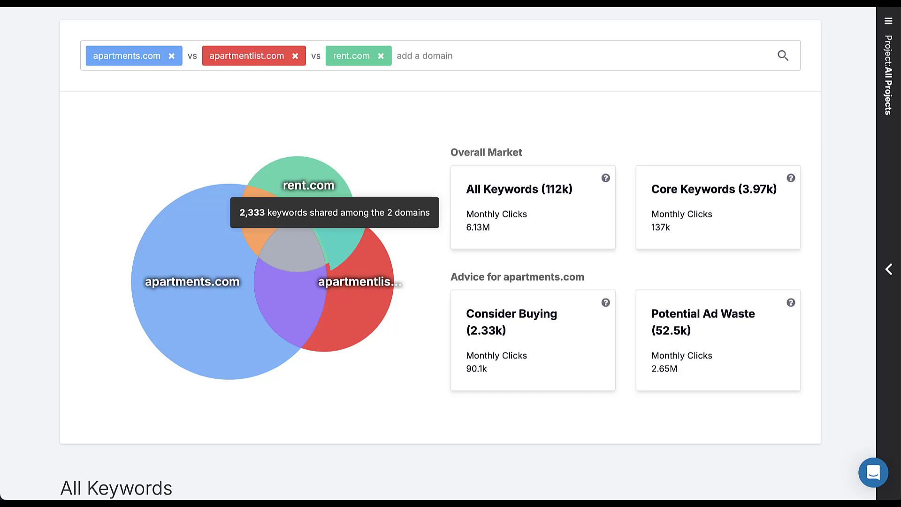
{"action": "mouse_move", "coordinate": [331, 206]}
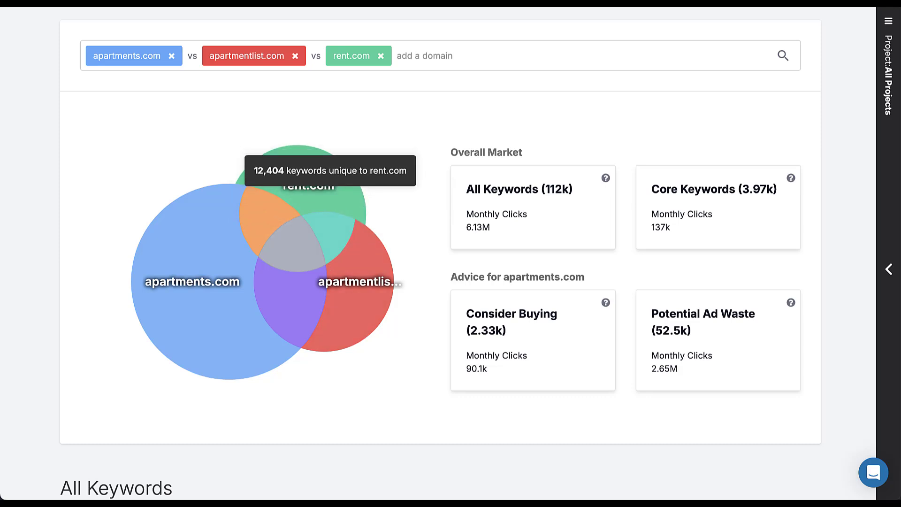
{"action": "mouse_move", "coordinate": [340, 244]}
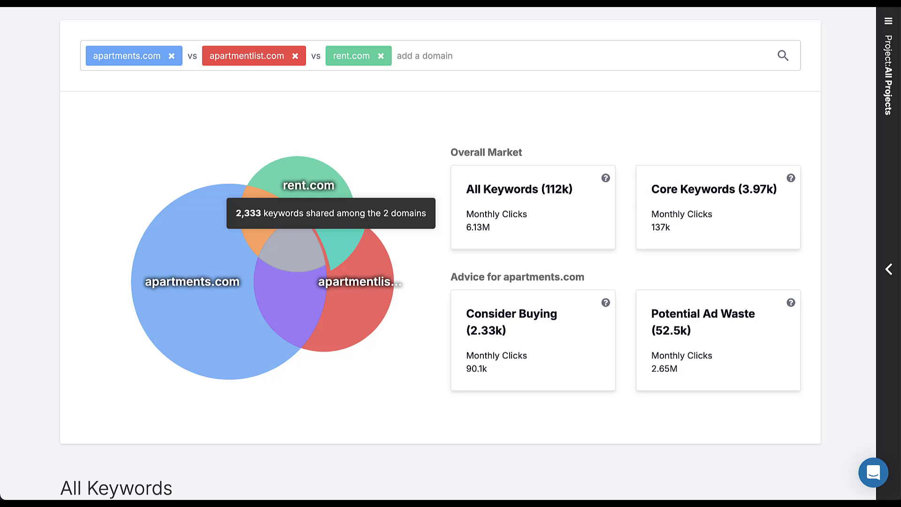
{"action": "mouse_move", "coordinate": [366, 277]}
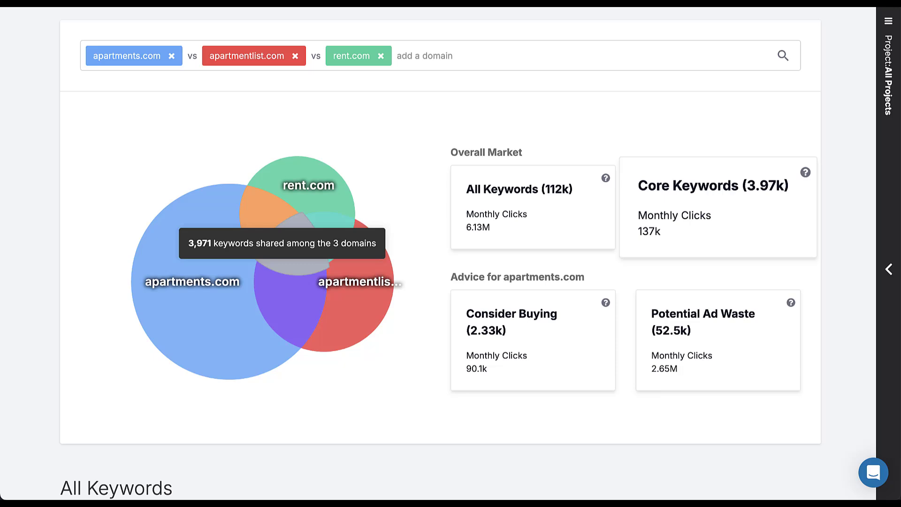
{"action": "mouse_move", "coordinate": [298, 249]}
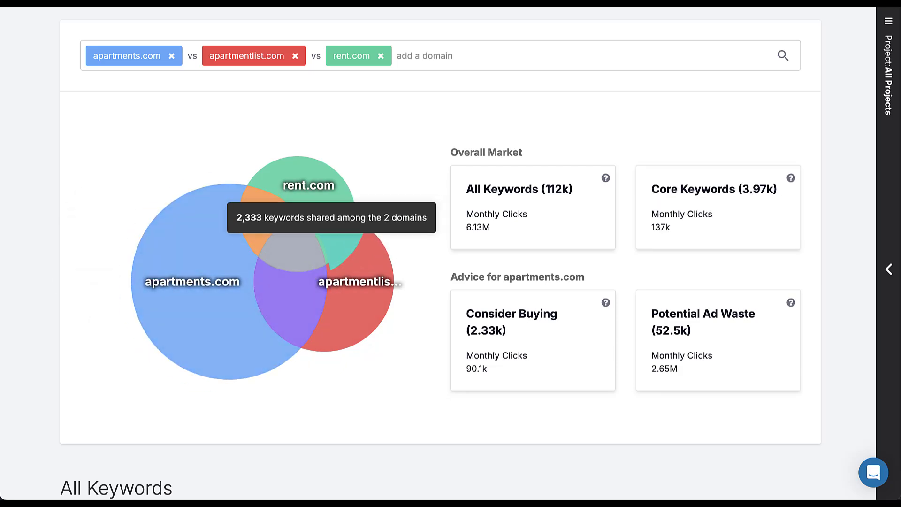
{"action": "left_click", "coordinate": [533, 328]}
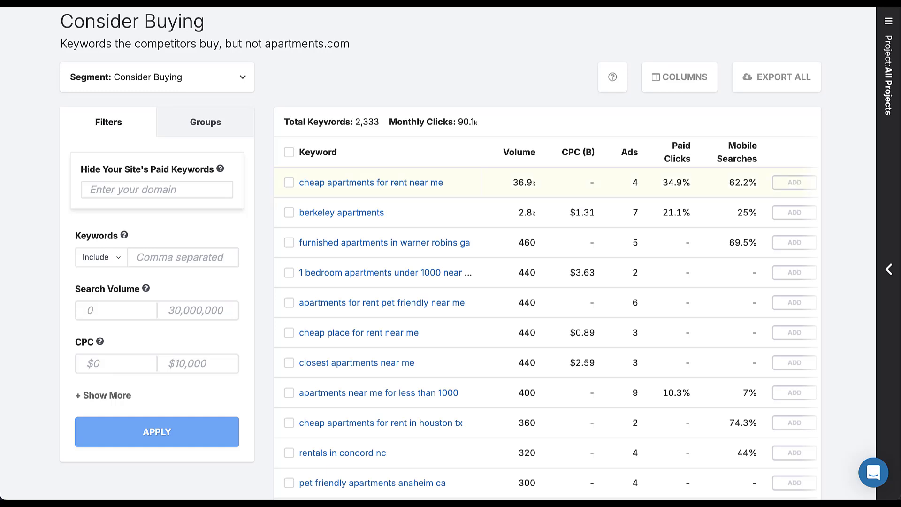
Tick cheap apartments for rent near me, pet friendly near me, cheap place, closest apartments, and pet friendly anaheim ca.
{"action": "left_click", "coordinate": [289, 183]}
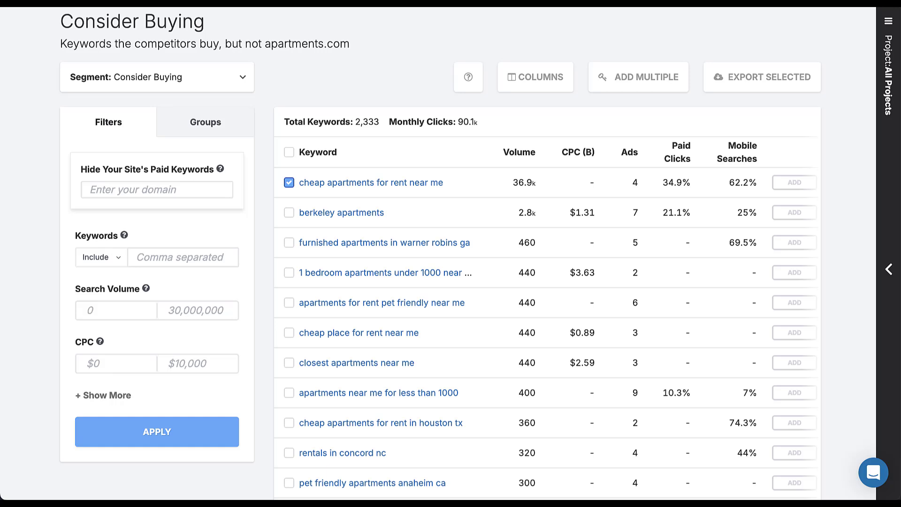
{"action": "left_click", "coordinate": [289, 303]}
{"action": "left_click", "coordinate": [289, 333]}
{"action": "left_click", "coordinate": [289, 362]}
{"action": "scroll", "coordinate": [478, 253], "scroll_direction": "down", "scroll_amount": 5}
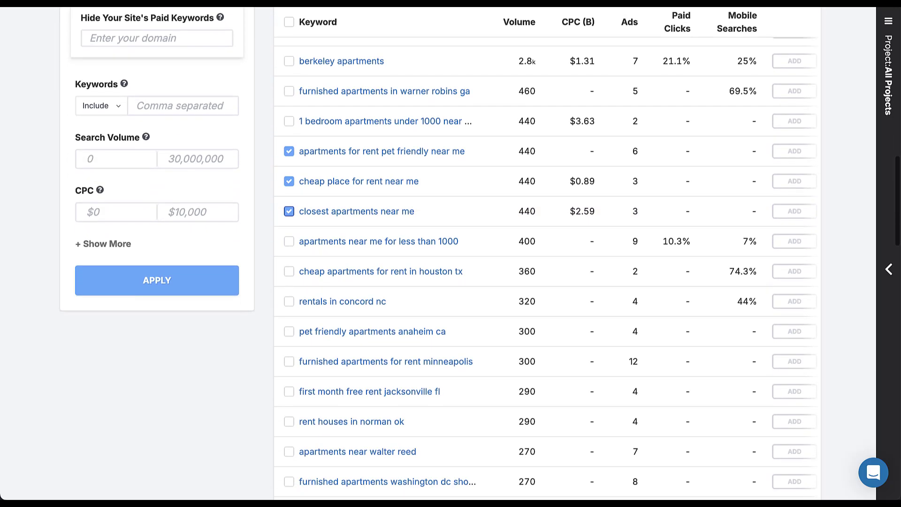
{"action": "scroll", "coordinate": [478, 253], "scroll_direction": "down", "scroll_amount": 1}
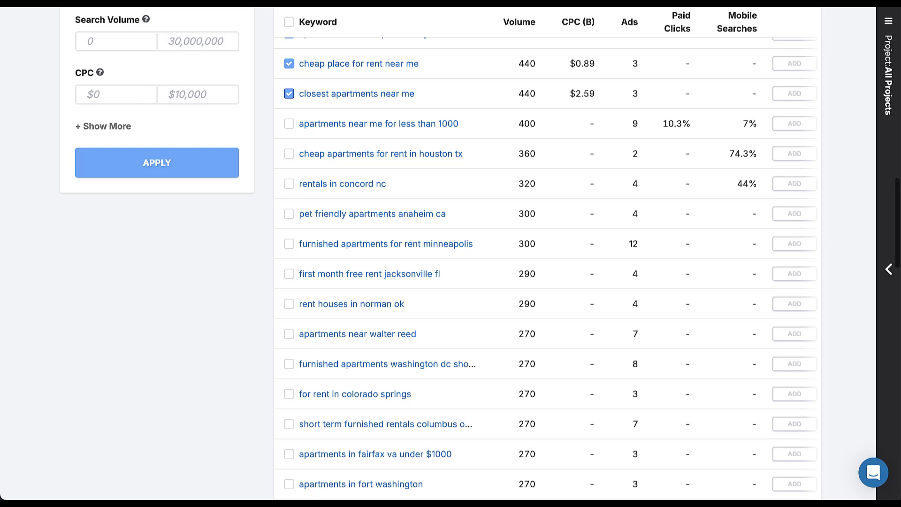
{"action": "left_click", "coordinate": [289, 214]}
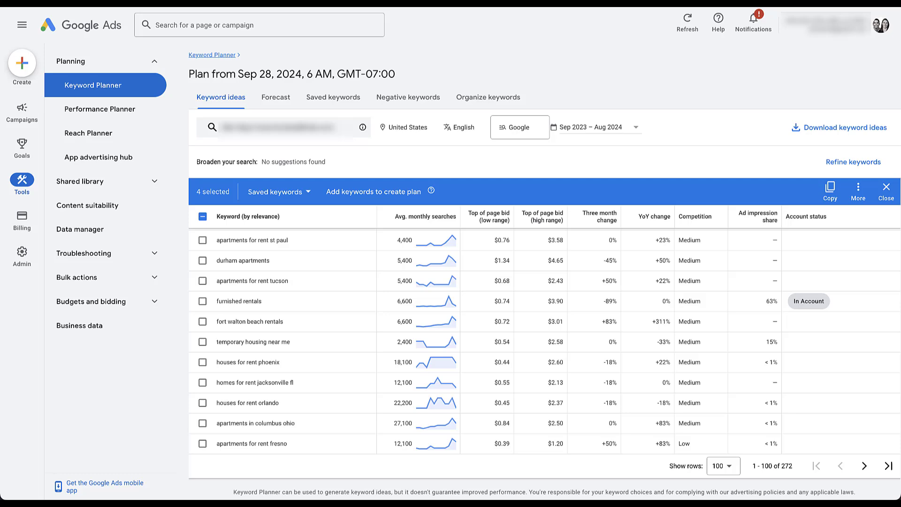
Get keyword ideas from three pasted apartment-rental seed keywords and scroll the results.
{"action": "left_click", "coordinate": [281, 127]}
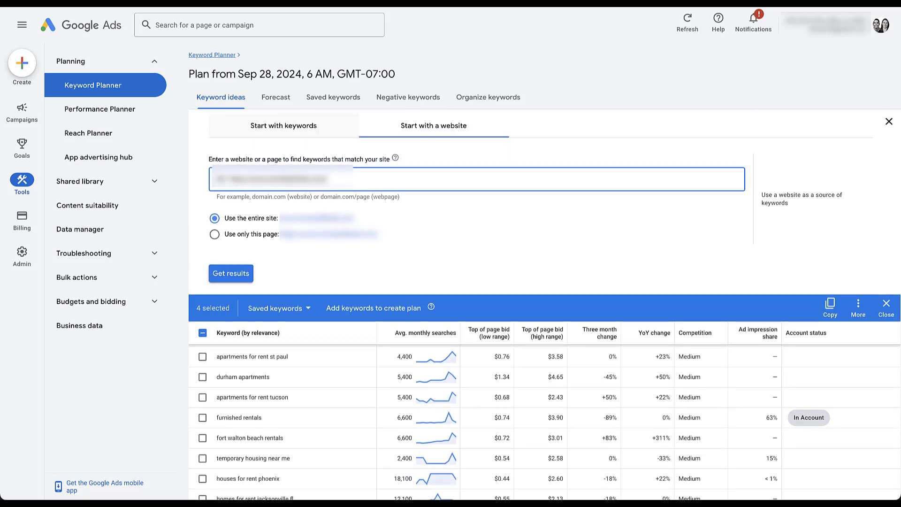
{"action": "left_click", "coordinate": [284, 125]}
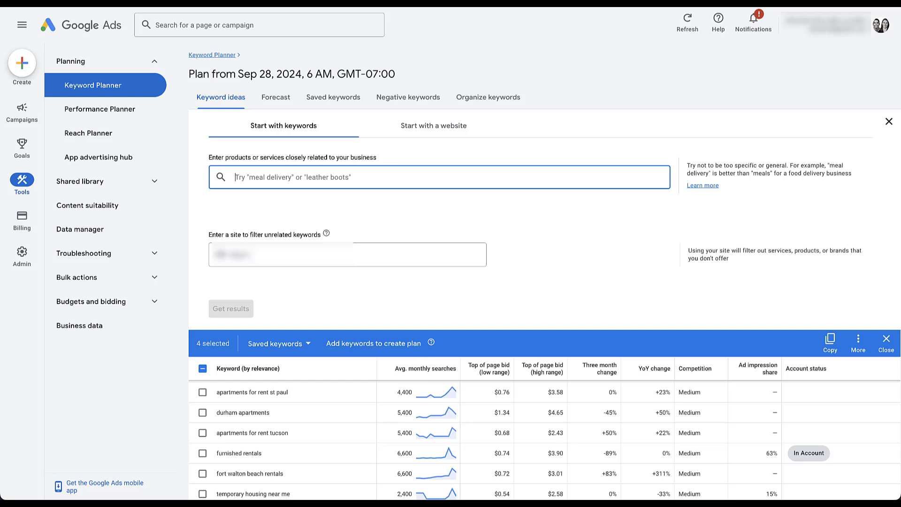
{"action": "key", "text": "ctrl+v"}
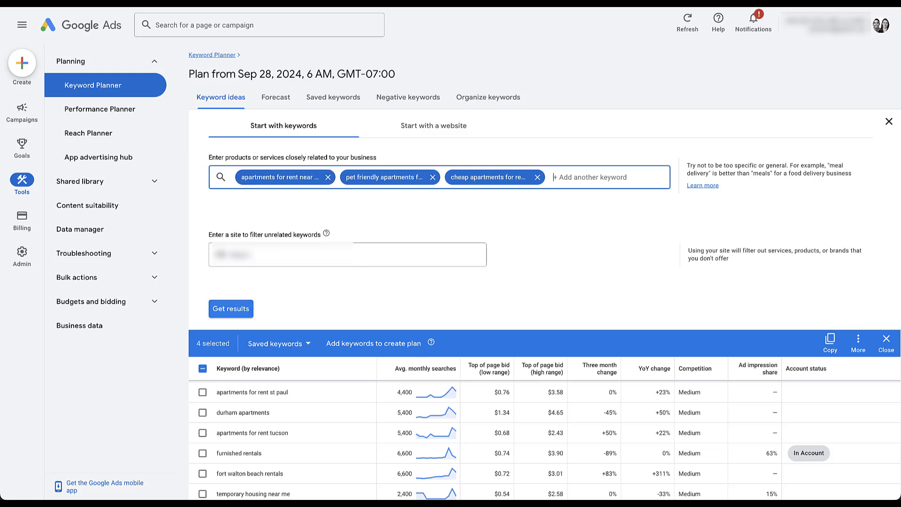
{"action": "key", "text": "Return"}
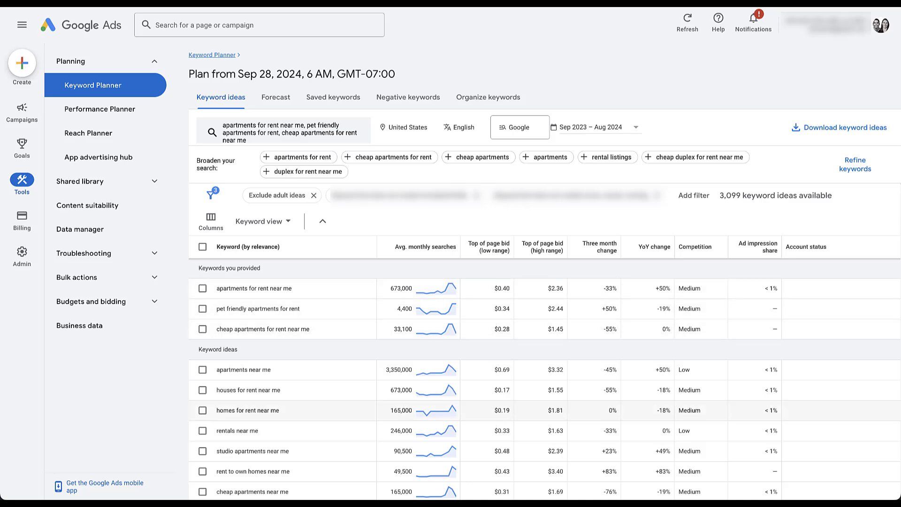
{"action": "scroll", "coordinate": [281, 324], "scroll_direction": "down", "scroll_amount": 3}
{"action": "scroll", "coordinate": [281, 300], "scroll_direction": "down", "scroll_amount": 1}
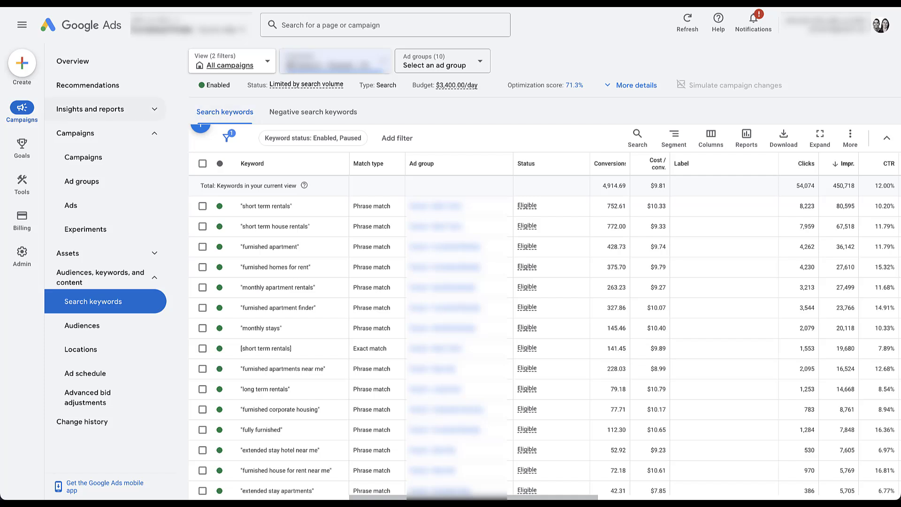
Open the Search terms report under Insights and reports and scroll to its table.
{"action": "left_click", "coordinate": [90, 109]}
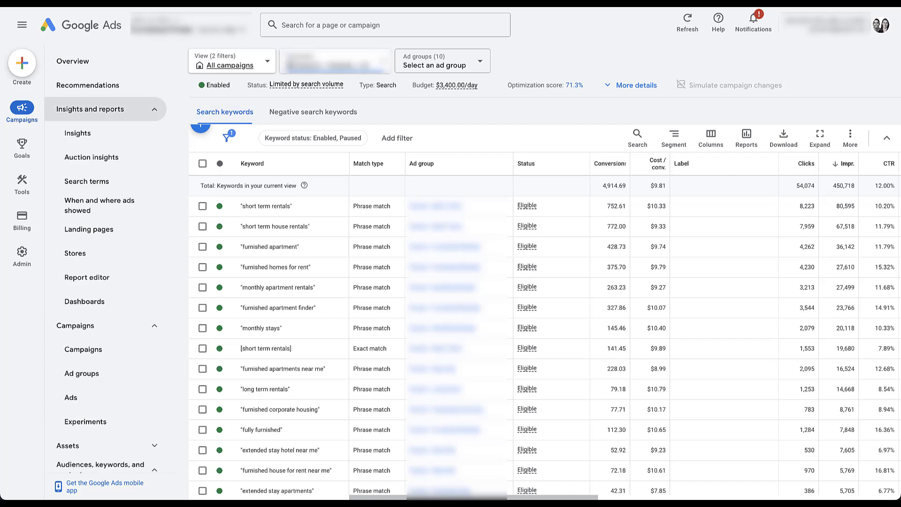
{"action": "left_click", "coordinate": [86, 181]}
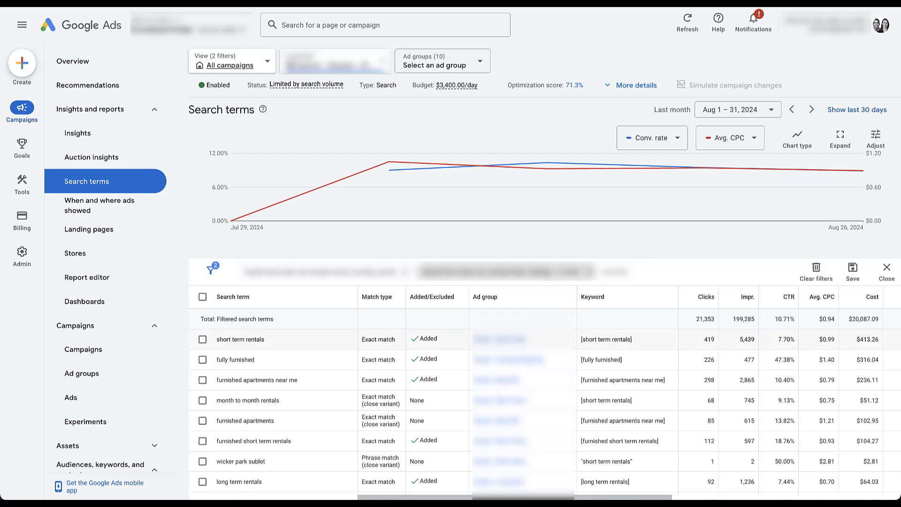
{"action": "scroll", "coordinate": [544, 300], "scroll_direction": "down", "scroll_amount": 3}
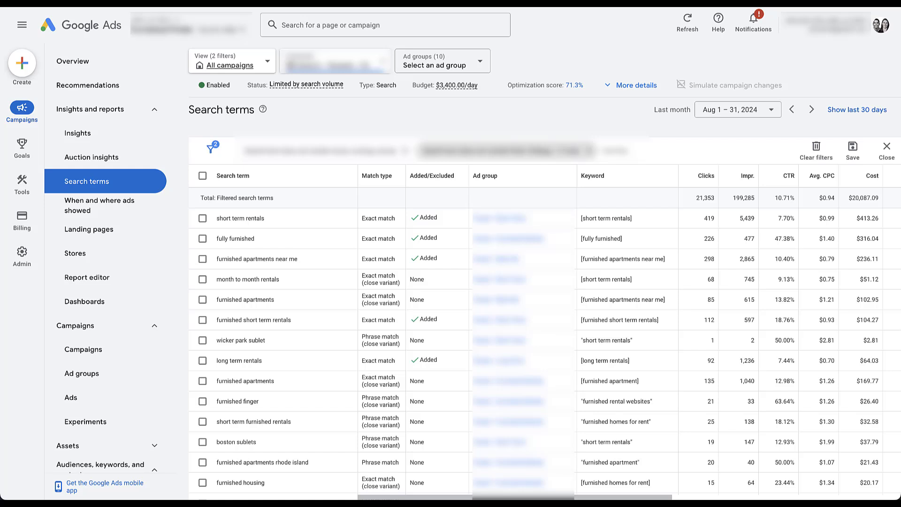
{"action": "scroll", "coordinate": [106, 366], "scroll_direction": "down", "scroll_amount": 3}
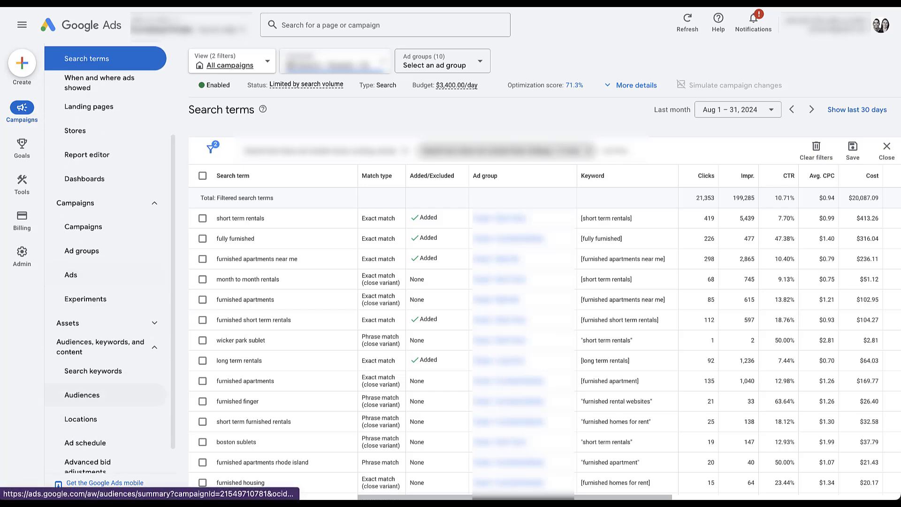
Filter the campaign's search keywords to exact match only.
{"action": "left_click", "coordinate": [93, 370]}
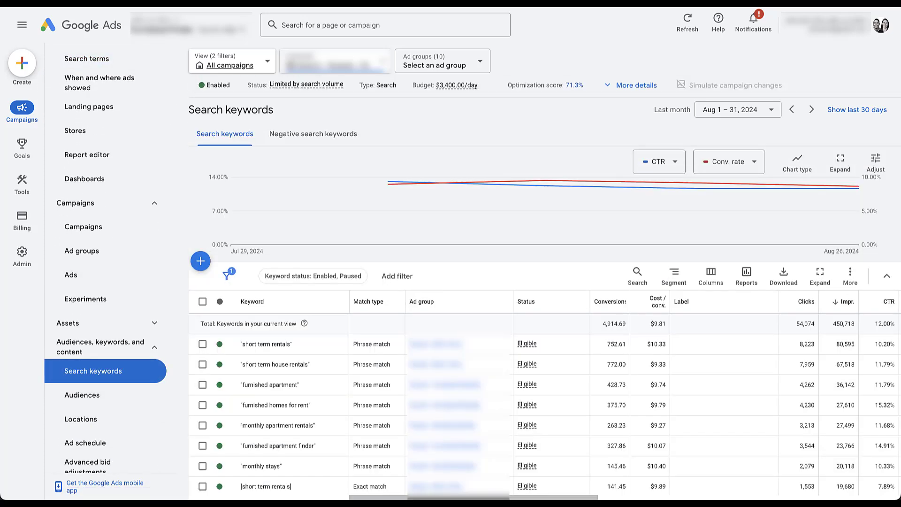
{"action": "scroll", "coordinate": [544, 328], "scroll_direction": "down", "scroll_amount": 2}
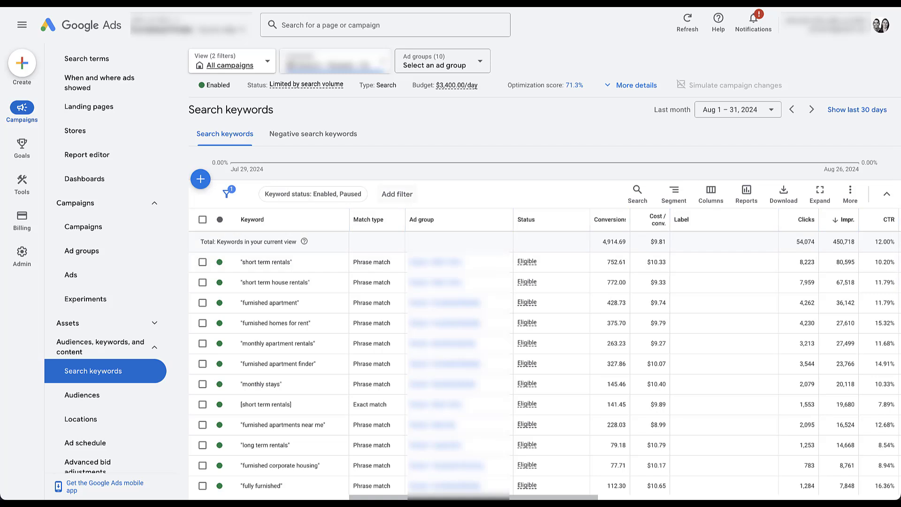
{"action": "left_click", "coordinate": [397, 194]}
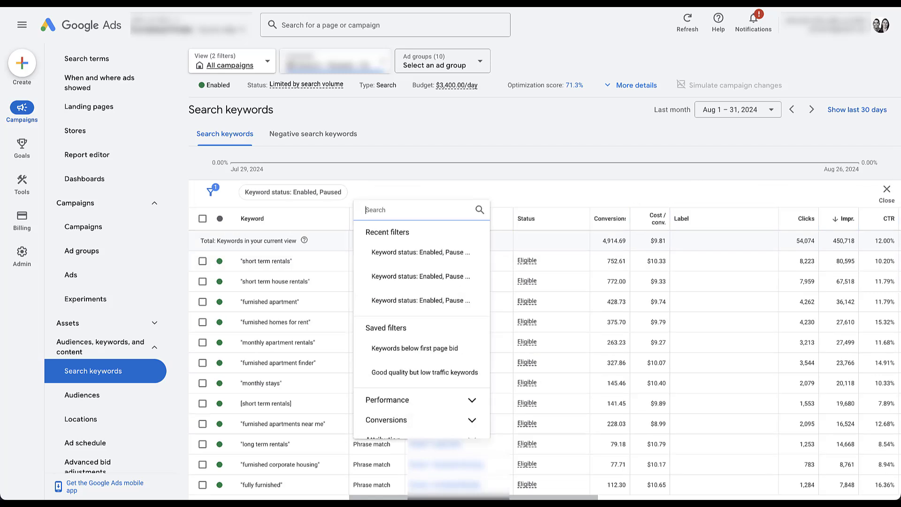
{"action": "type", "text": "type"}
{"action": "left_click", "coordinate": [382, 284]}
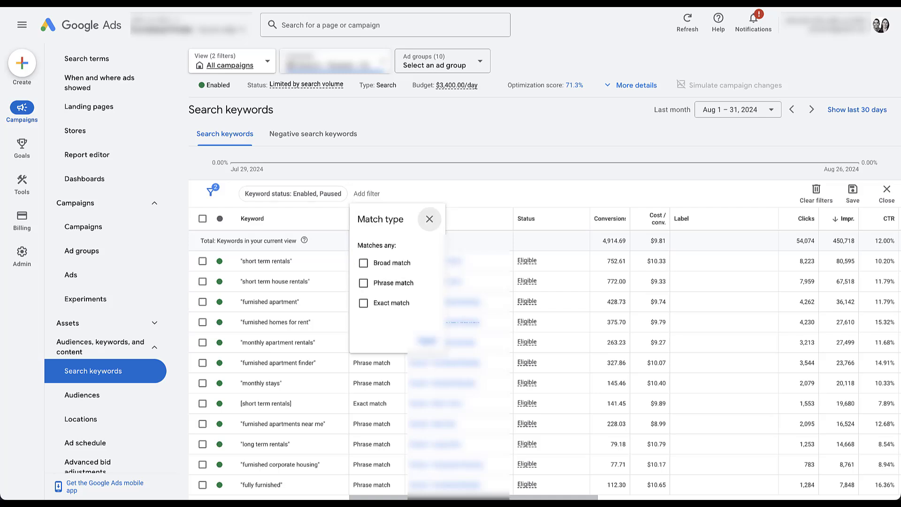
{"action": "left_click", "coordinate": [363, 302]}
{"action": "left_click", "coordinate": [427, 340]}
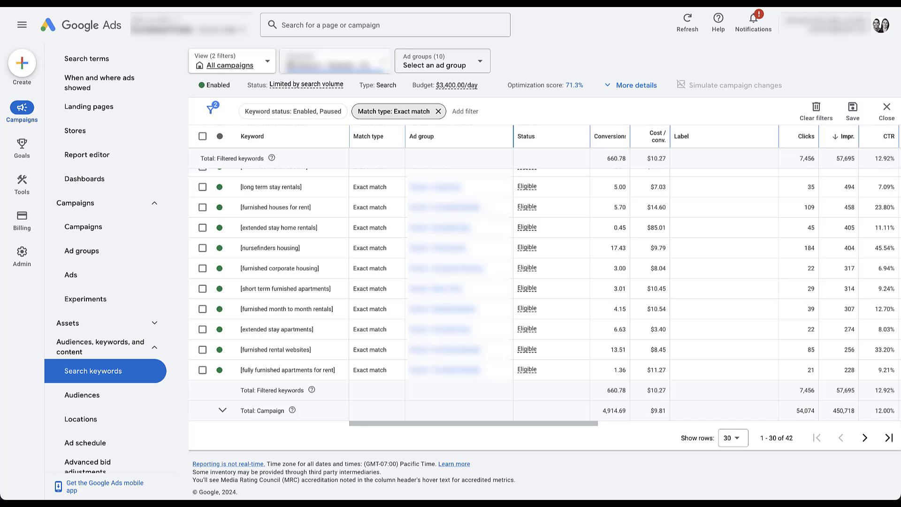
Change the match type filter to phrase match only.
{"action": "left_click", "coordinate": [393, 111]}
{"action": "left_click", "coordinate": [365, 203]}
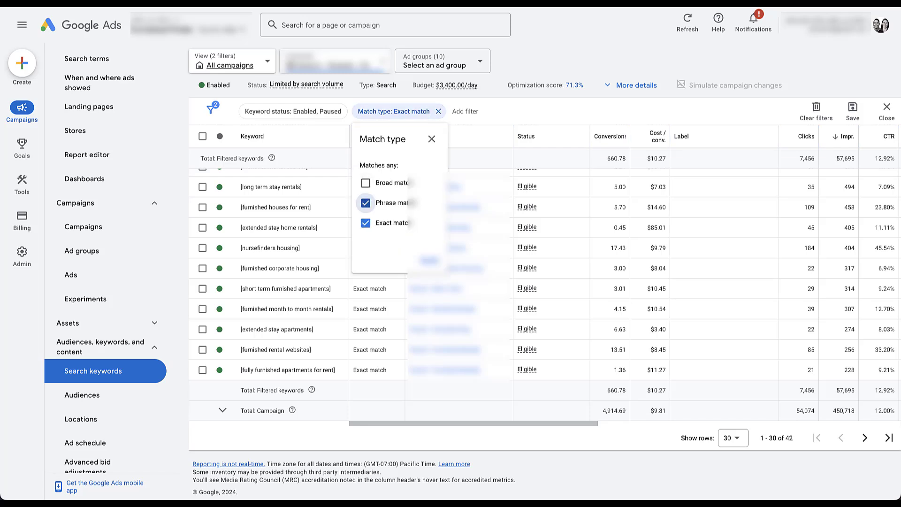
{"action": "left_click", "coordinate": [366, 223]}
{"action": "left_click", "coordinate": [428, 260]}
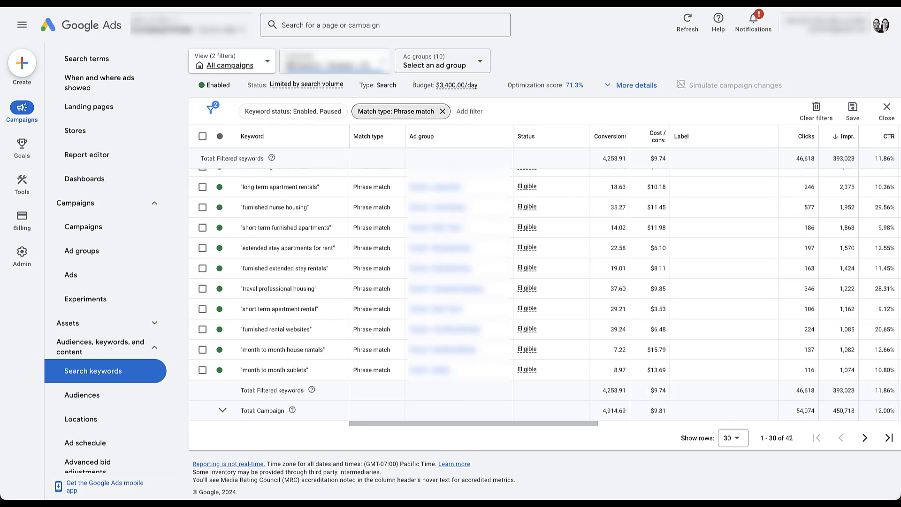
Change the filter to broad match only, then switch to another campaign.
{"action": "left_click", "coordinate": [396, 111]}
{"action": "left_click", "coordinate": [366, 183]}
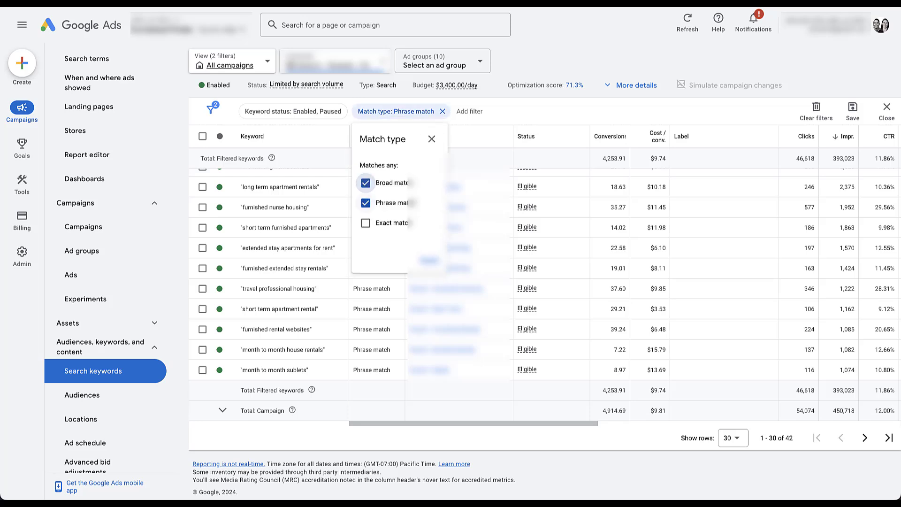
{"action": "left_click", "coordinate": [365, 202]}
{"action": "left_click", "coordinate": [428, 260]}
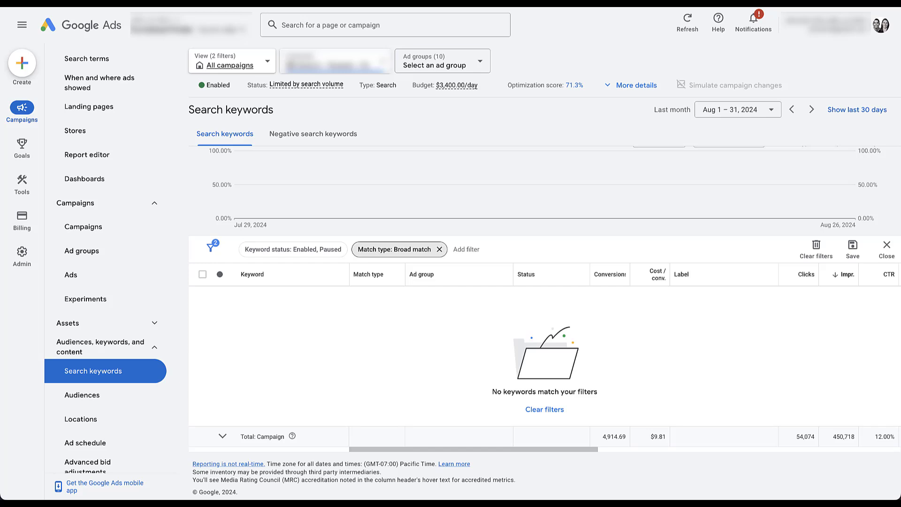
{"action": "left_click", "coordinate": [335, 61]}
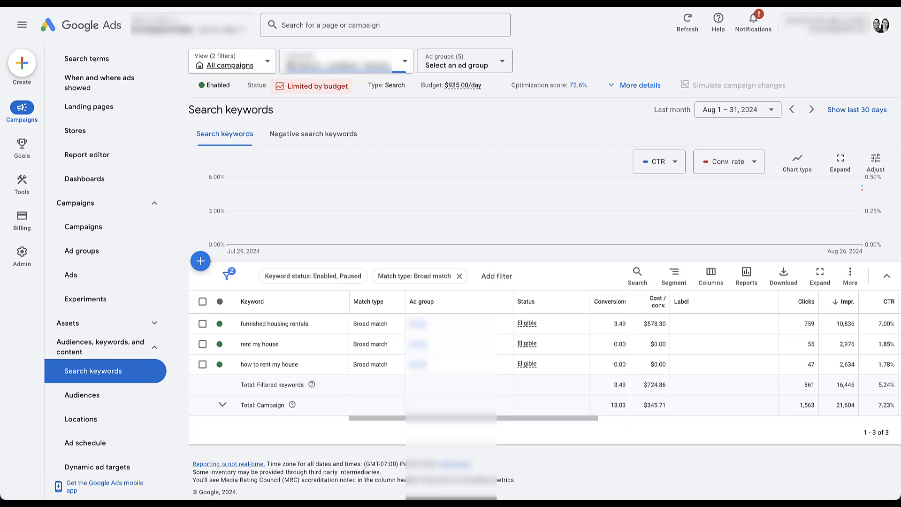
Note the $345.71 cost per conversion, then filter to phrase and exact match keywords.
{"action": "left_click_drag", "start_coordinate": [643, 404], "coordinate": [665, 404]}
{"action": "left_click", "coordinate": [404, 276]}
{"action": "left_click", "coordinate": [365, 367]}
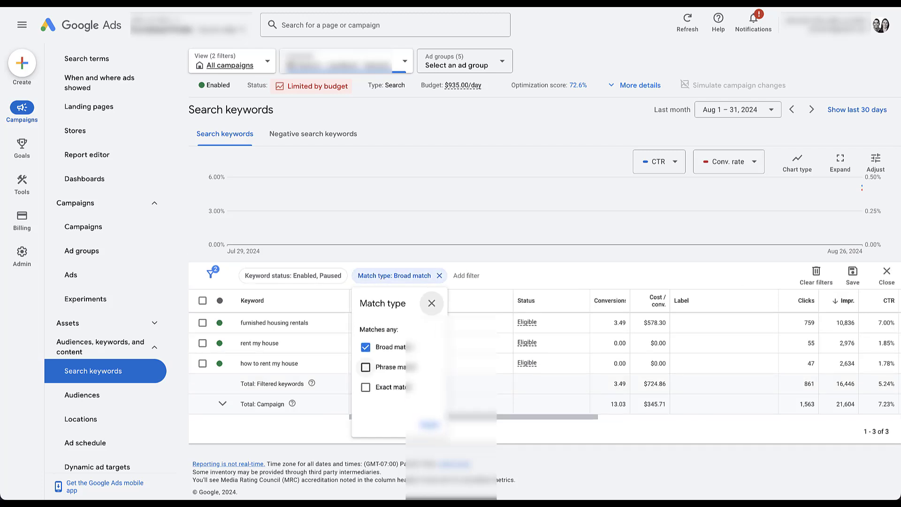
{"action": "left_click", "coordinate": [365, 387]}
{"action": "left_click", "coordinate": [365, 346]}
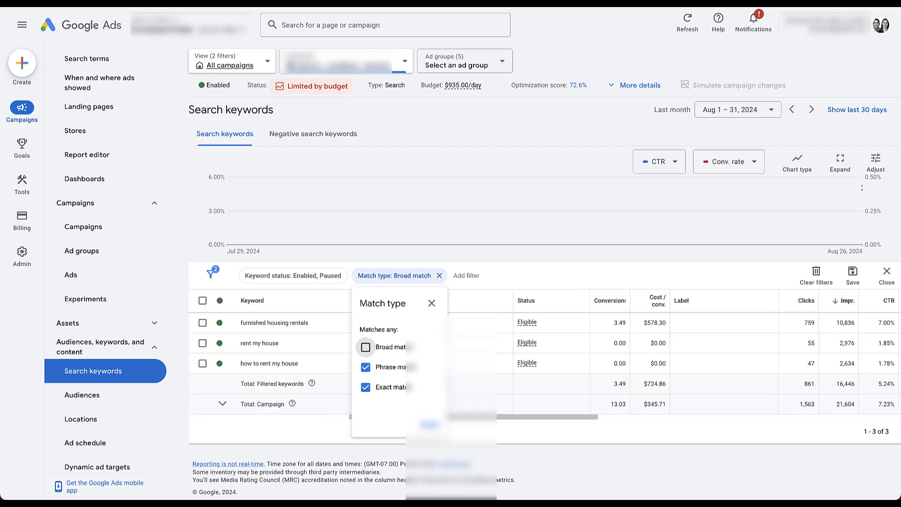
{"action": "left_click", "coordinate": [428, 424]}
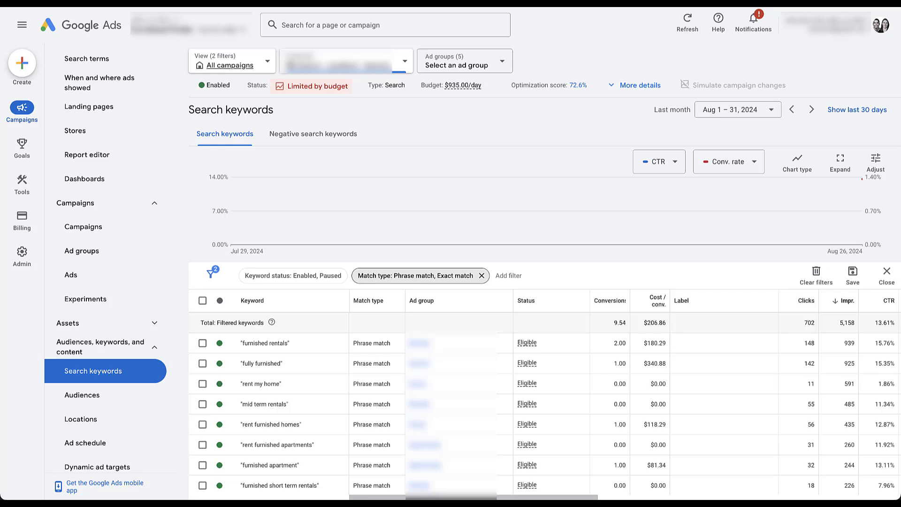
{"action": "scroll", "coordinate": [544, 300], "scroll_direction": "down", "scroll_amount": 12}
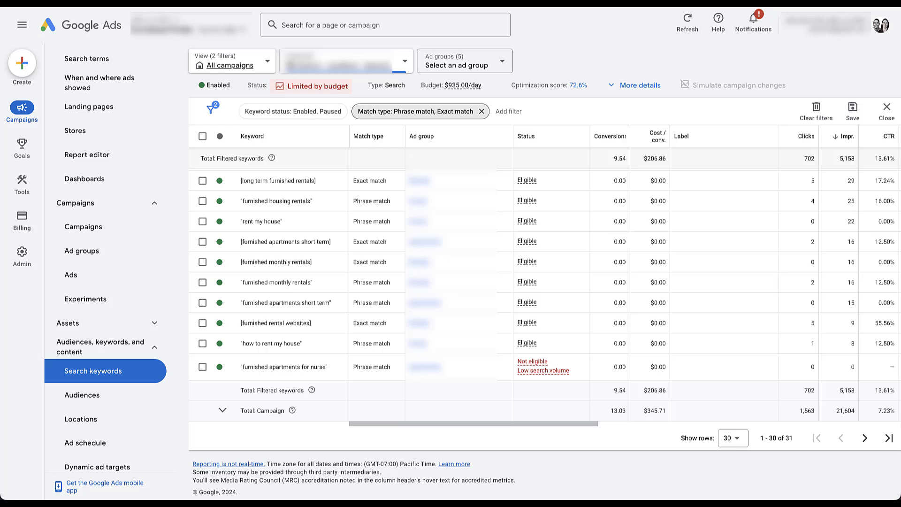
{"action": "scroll", "coordinate": [544, 282], "scroll_direction": "up", "scroll_amount": 15}
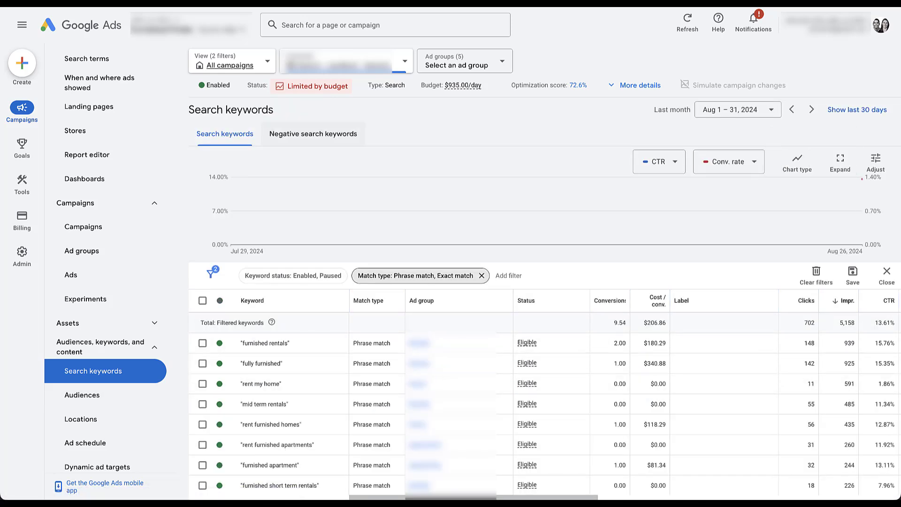
Show the campaign's negative keyword lists, such as Brand Terms and Tenants Negatives.
{"action": "left_click", "coordinate": [313, 133]}
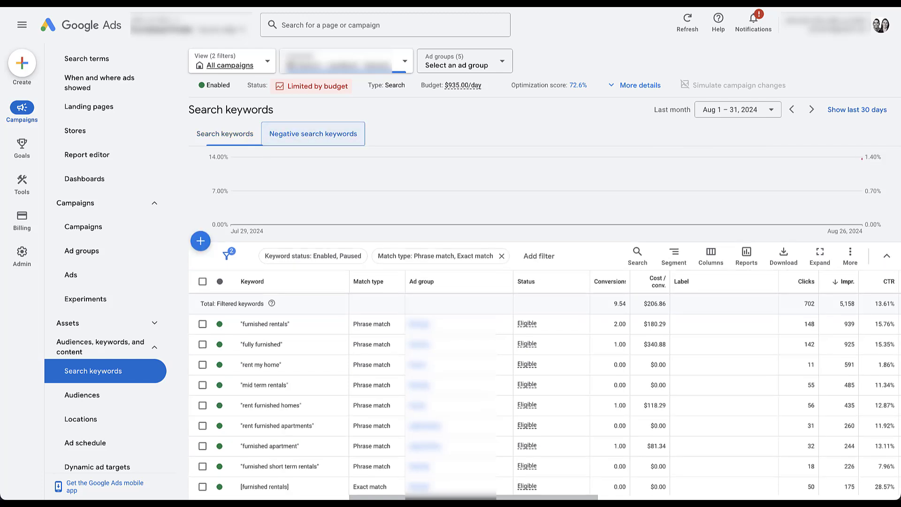